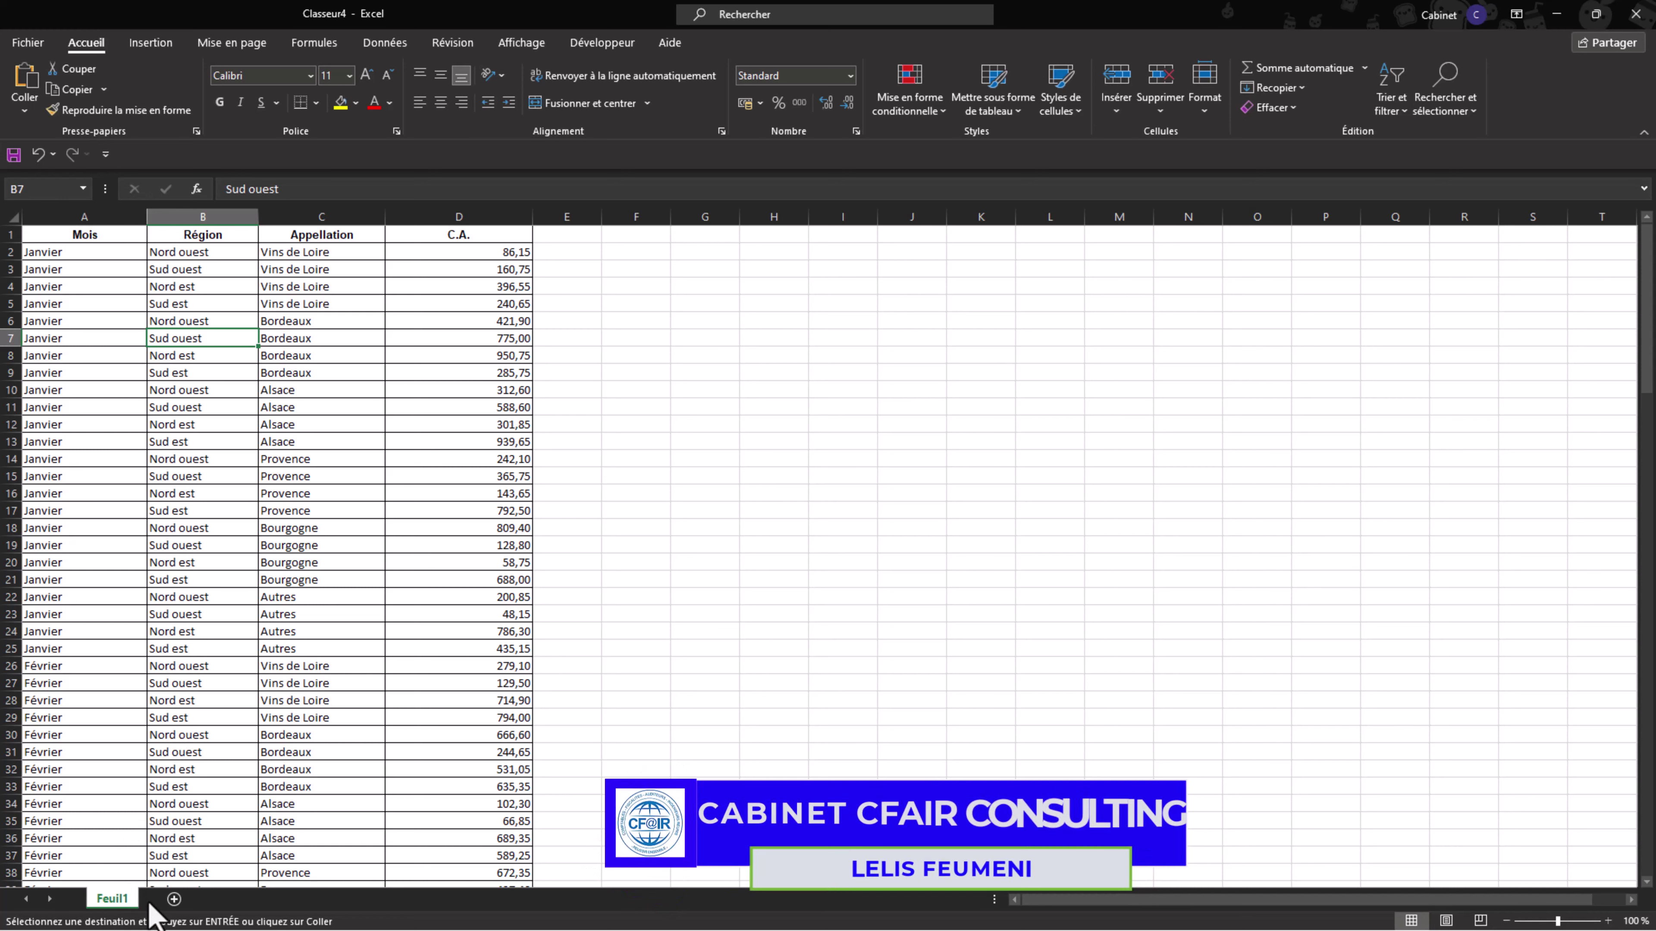
Step: Open the code module of sheet Feuil1 and insert the Worksheet object's SelectionChange event procedure
{"action": "right_click", "coordinate": [120, 907]}
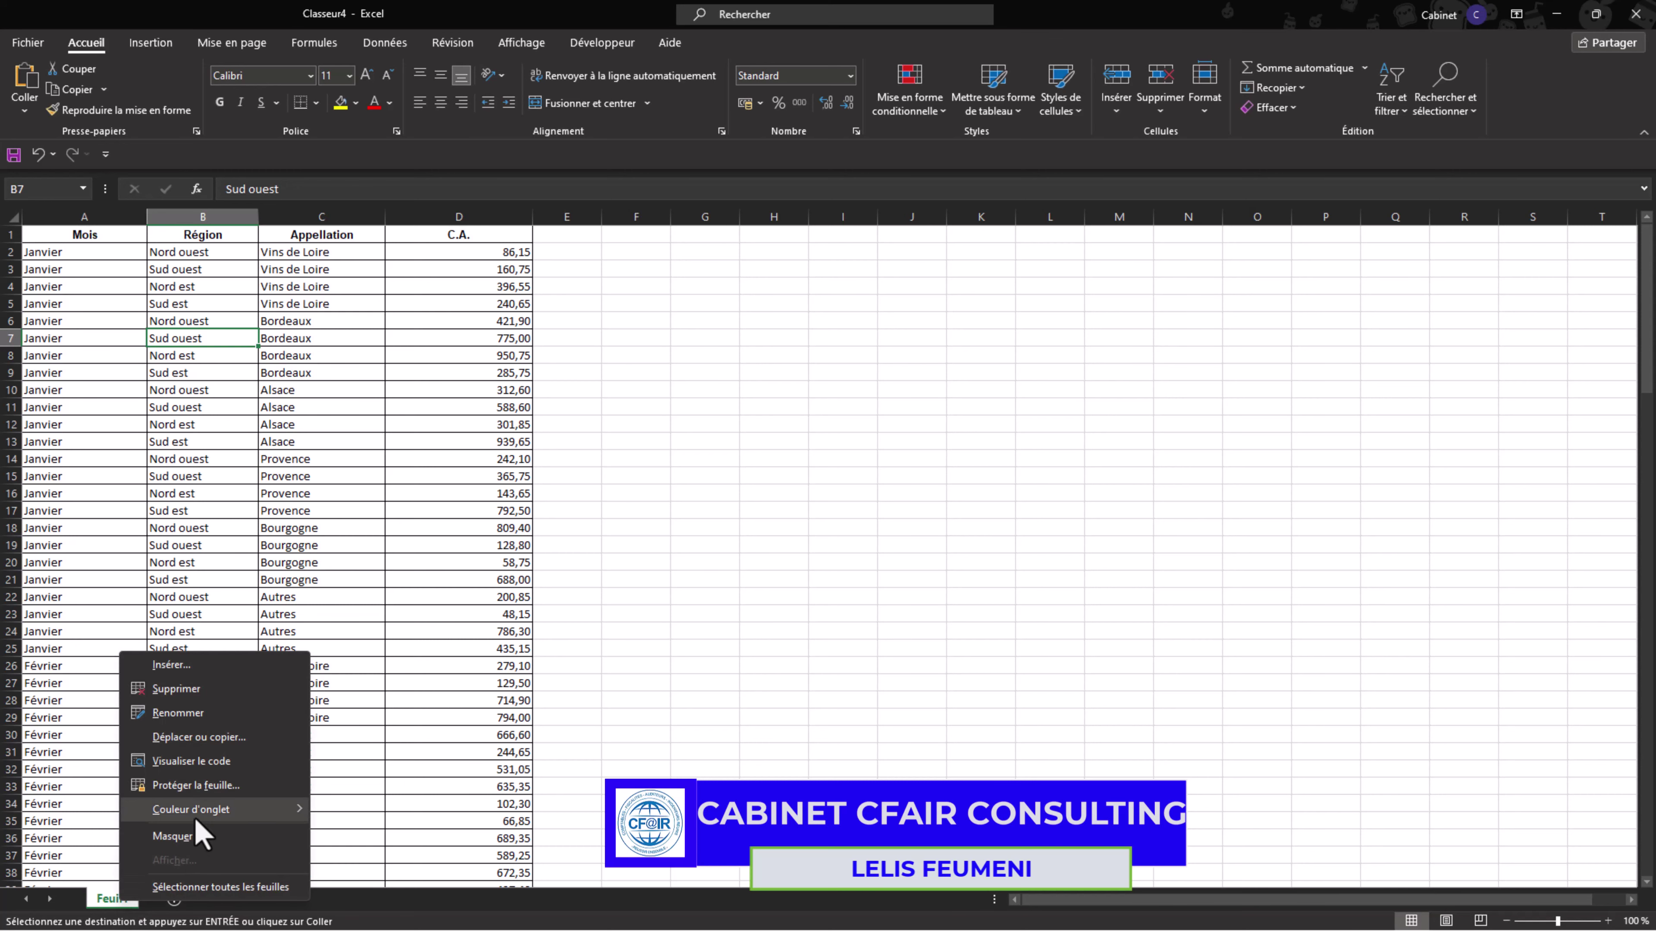
{"action": "left_click", "coordinate": [191, 762]}
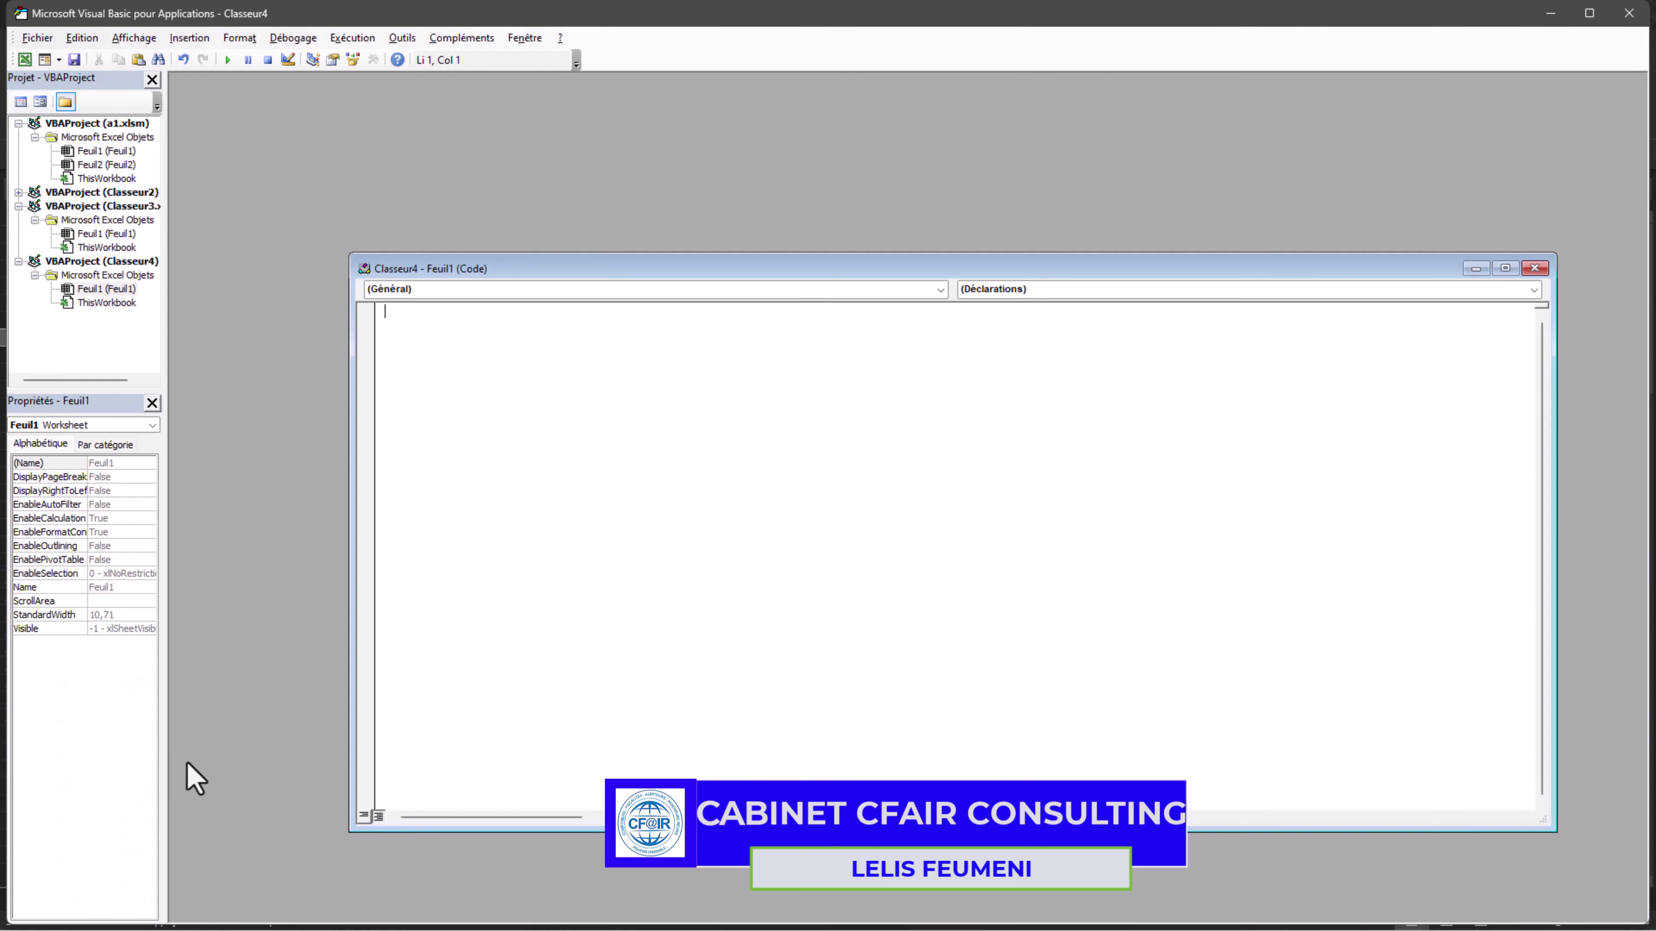
{"action": "left_click_drag", "start_coordinate": [493, 271], "coordinate": [331, 96]}
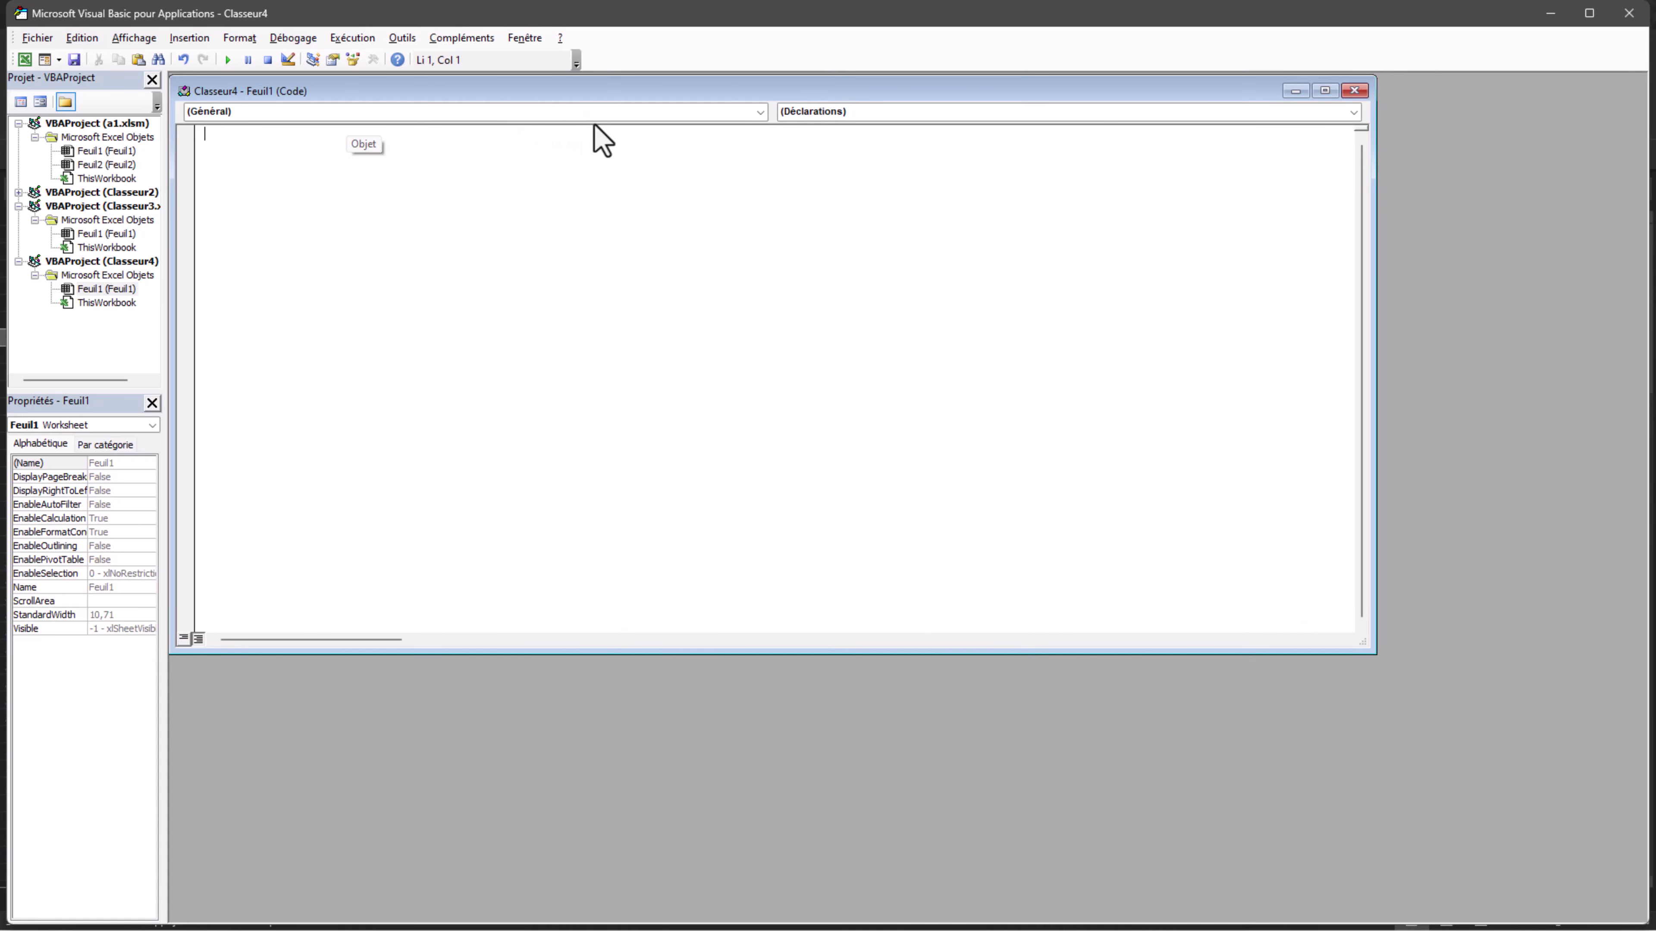
{"action": "left_click", "coordinate": [614, 114]}
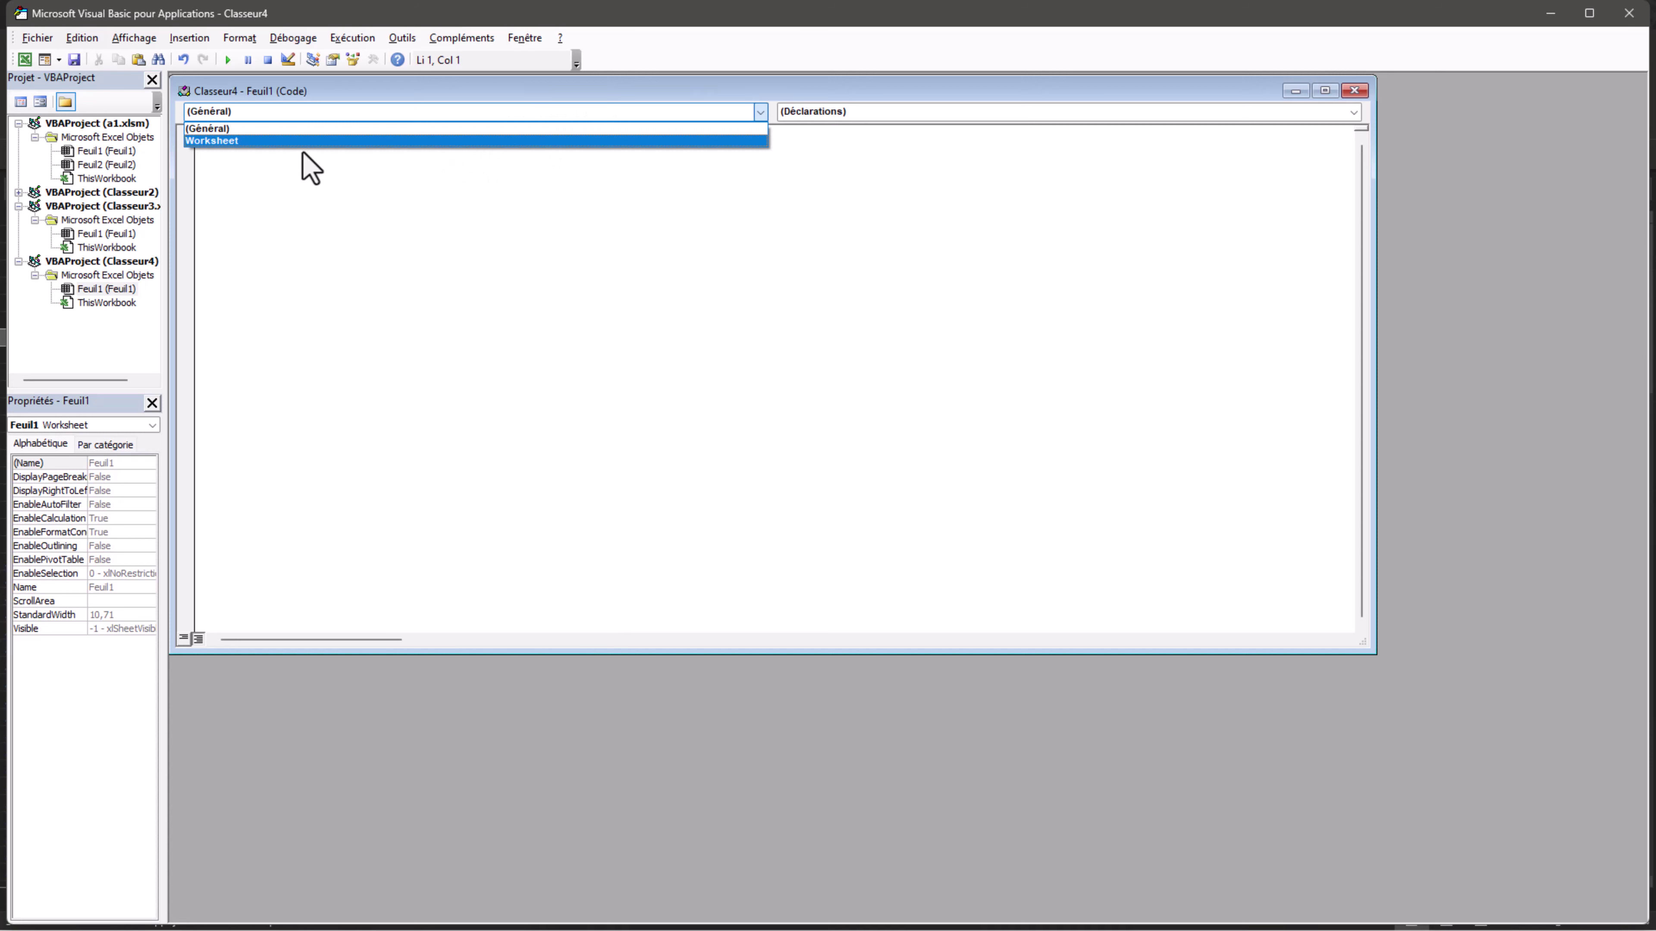
{"action": "left_click", "coordinate": [279, 142]}
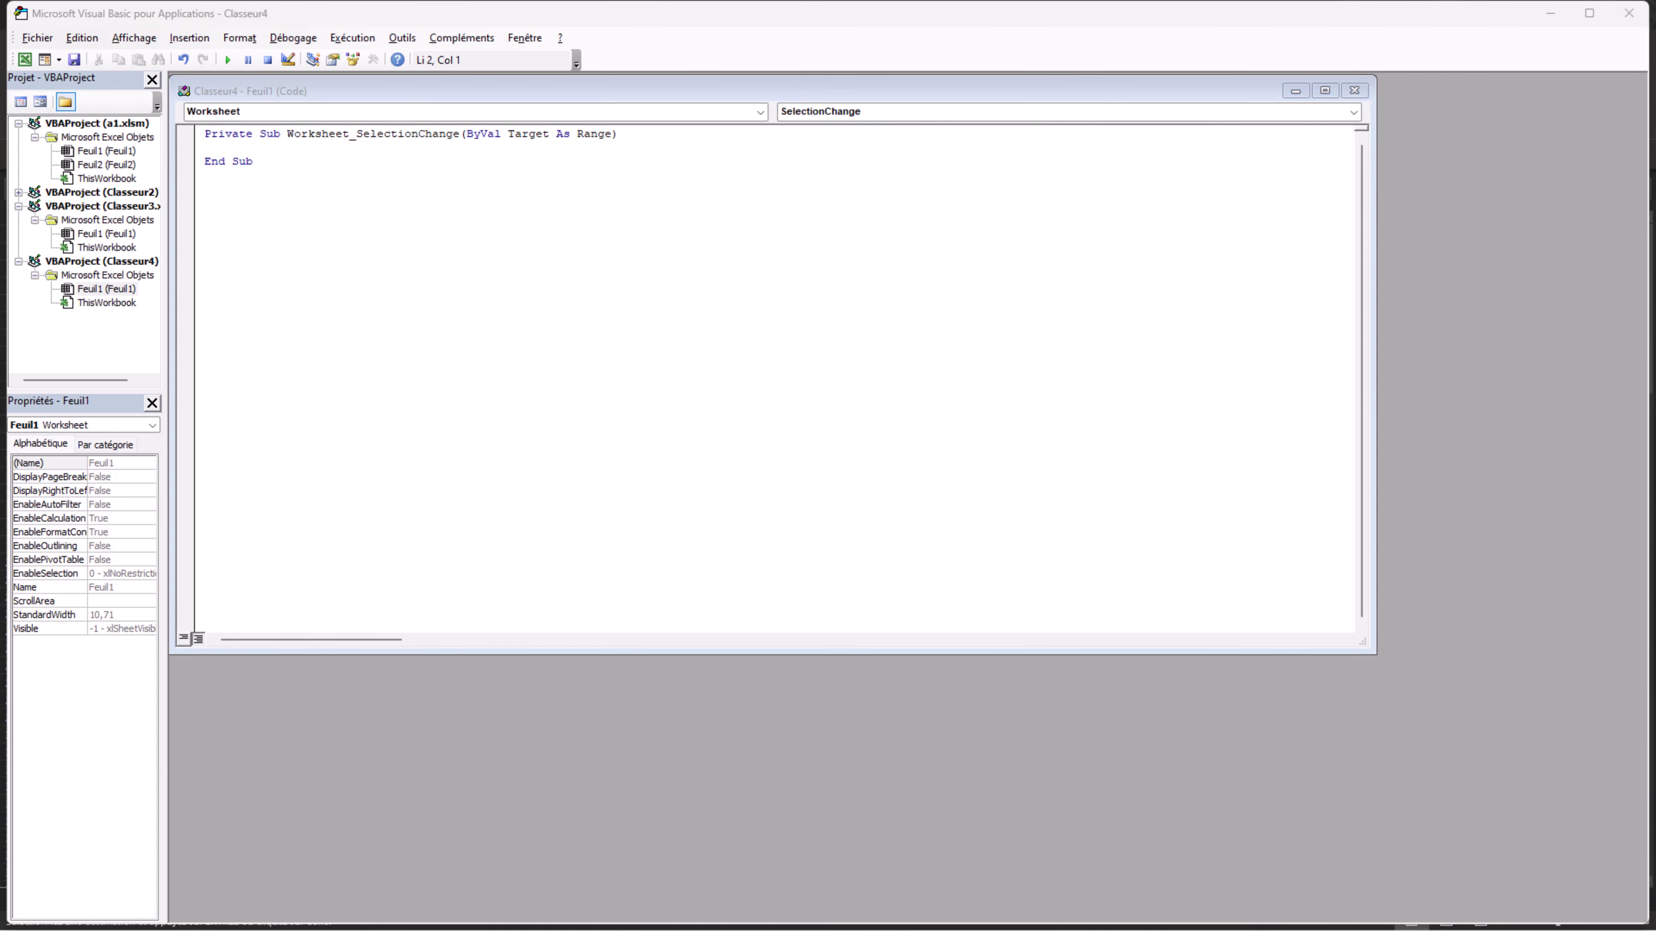
Step: Write the statement Application.Calculate inside the Worksheet_SelectionChange procedure
{"action": "left_click", "coordinate": [226, 147]}
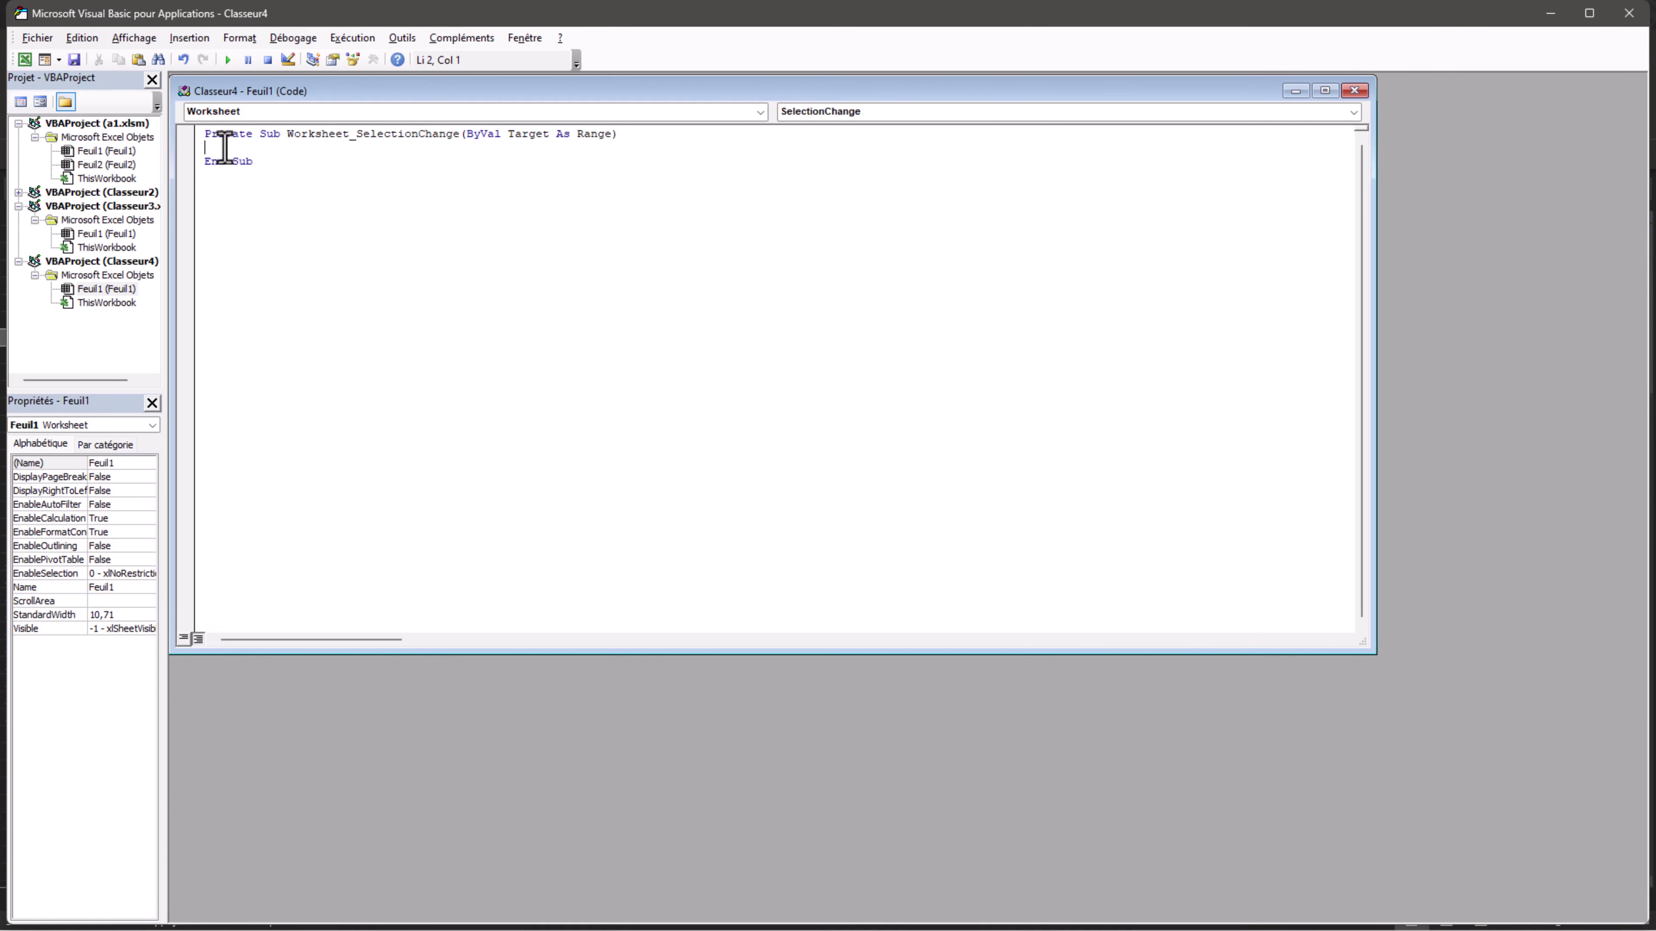
{"action": "type", "text": "application."}
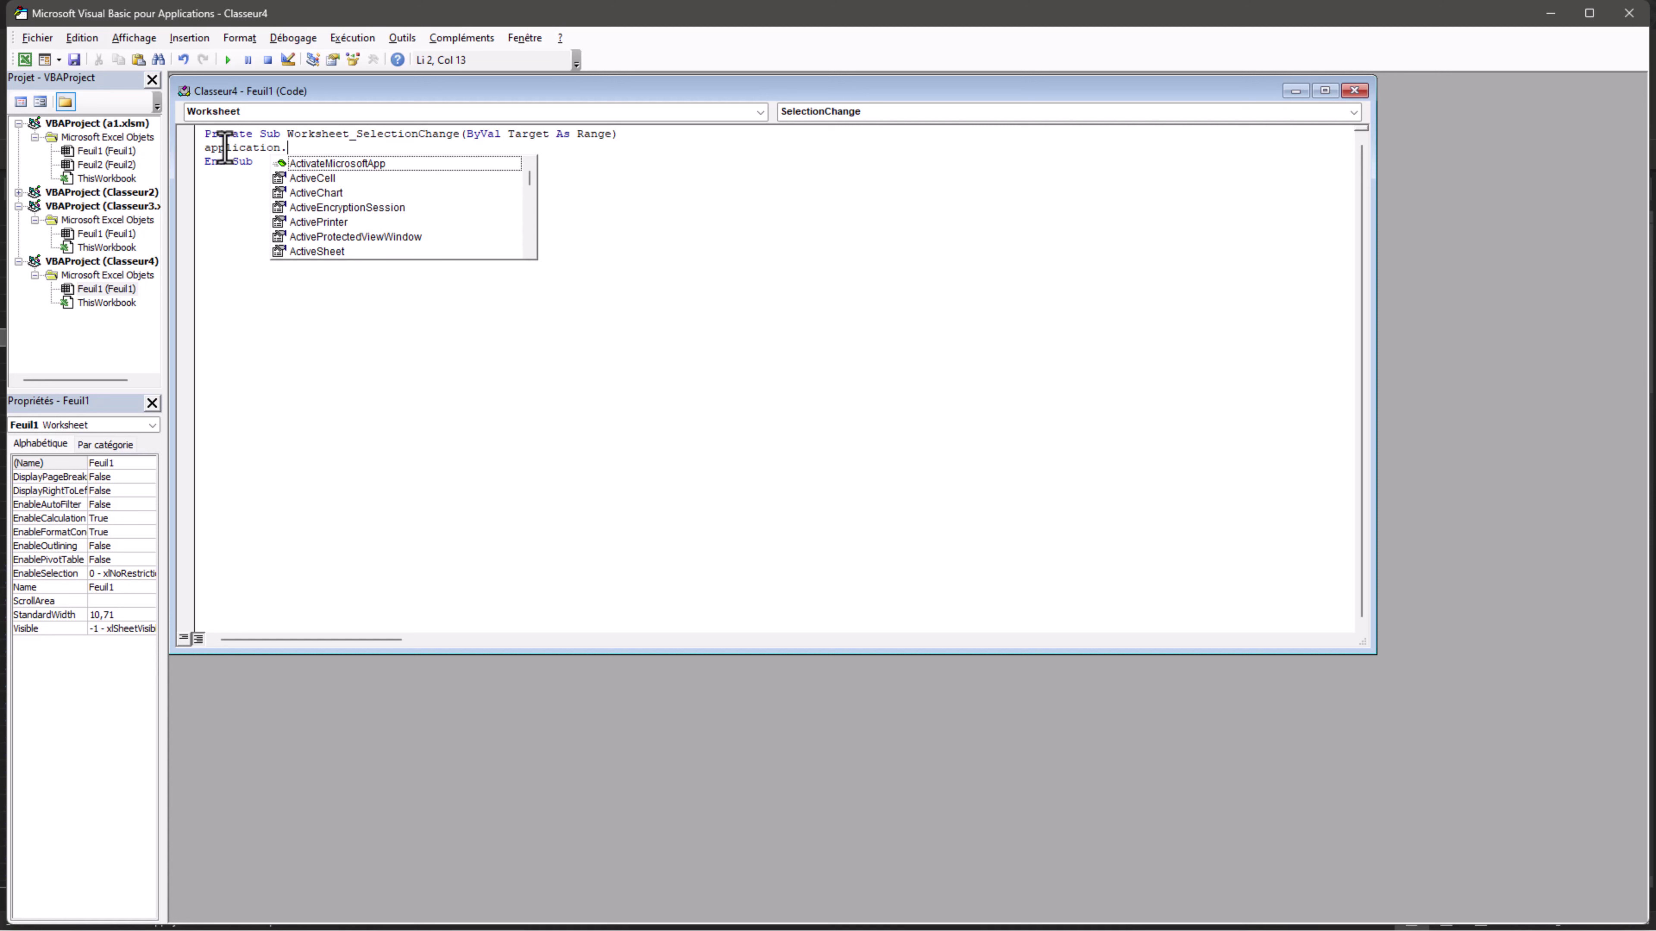
{"action": "type", "text": "Ca"}
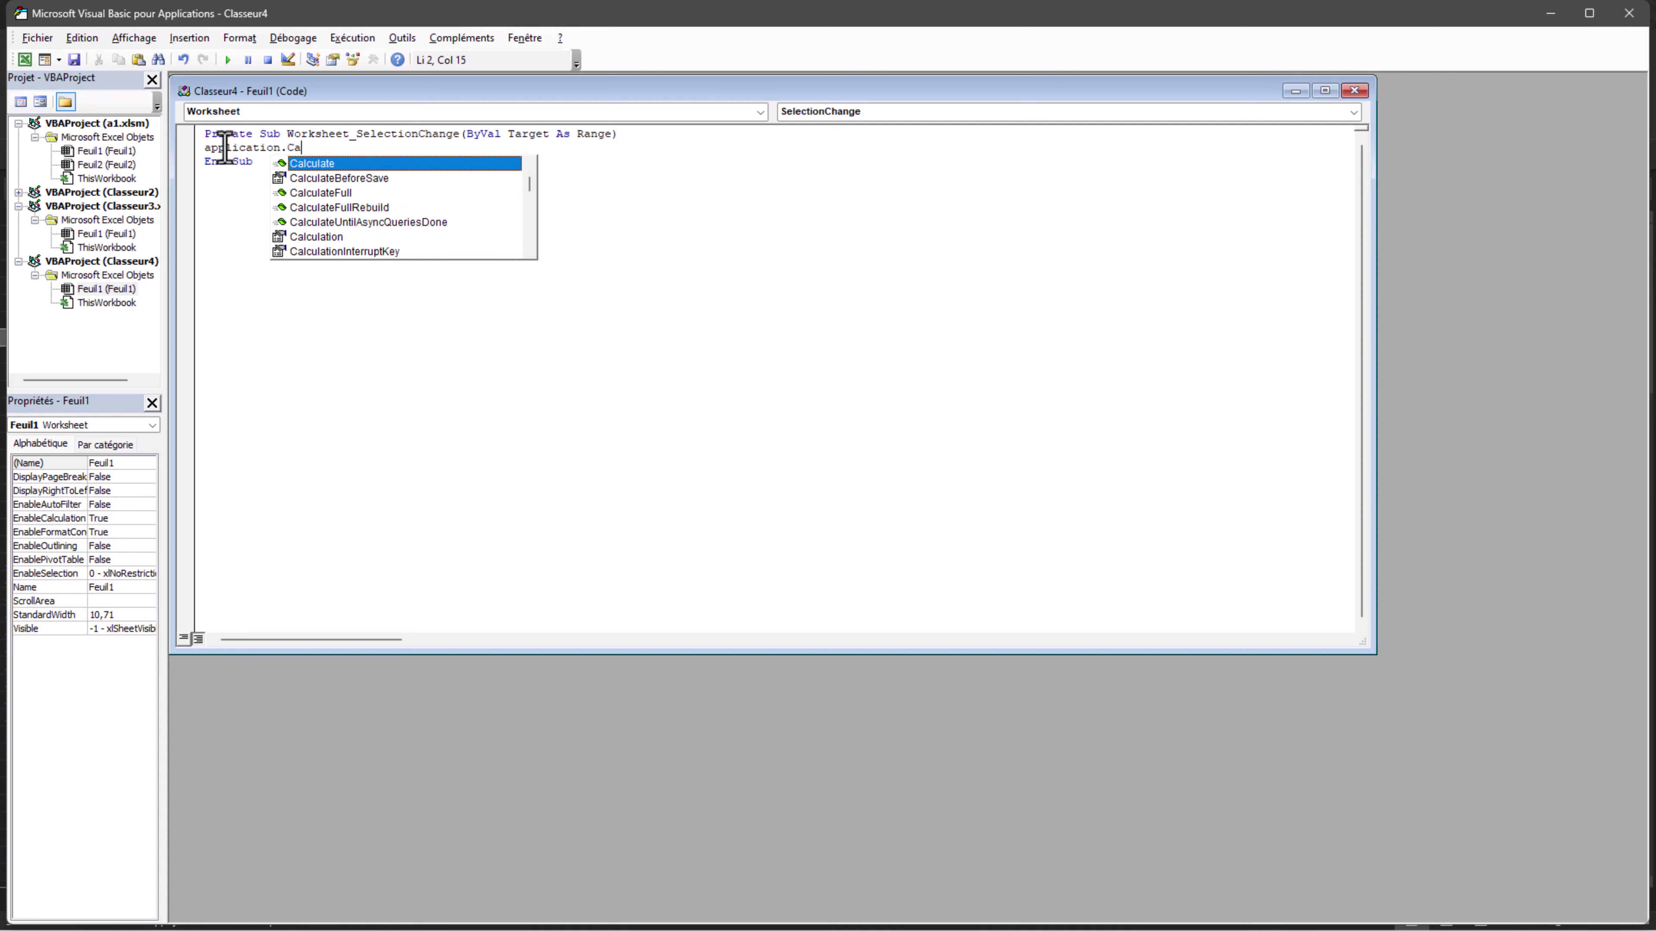
{"action": "type", "text": "lculate"}
Step: Start saving the workbook and enter "astuce 38 excel" as its file name
{"action": "left_click", "coordinate": [74, 63]}
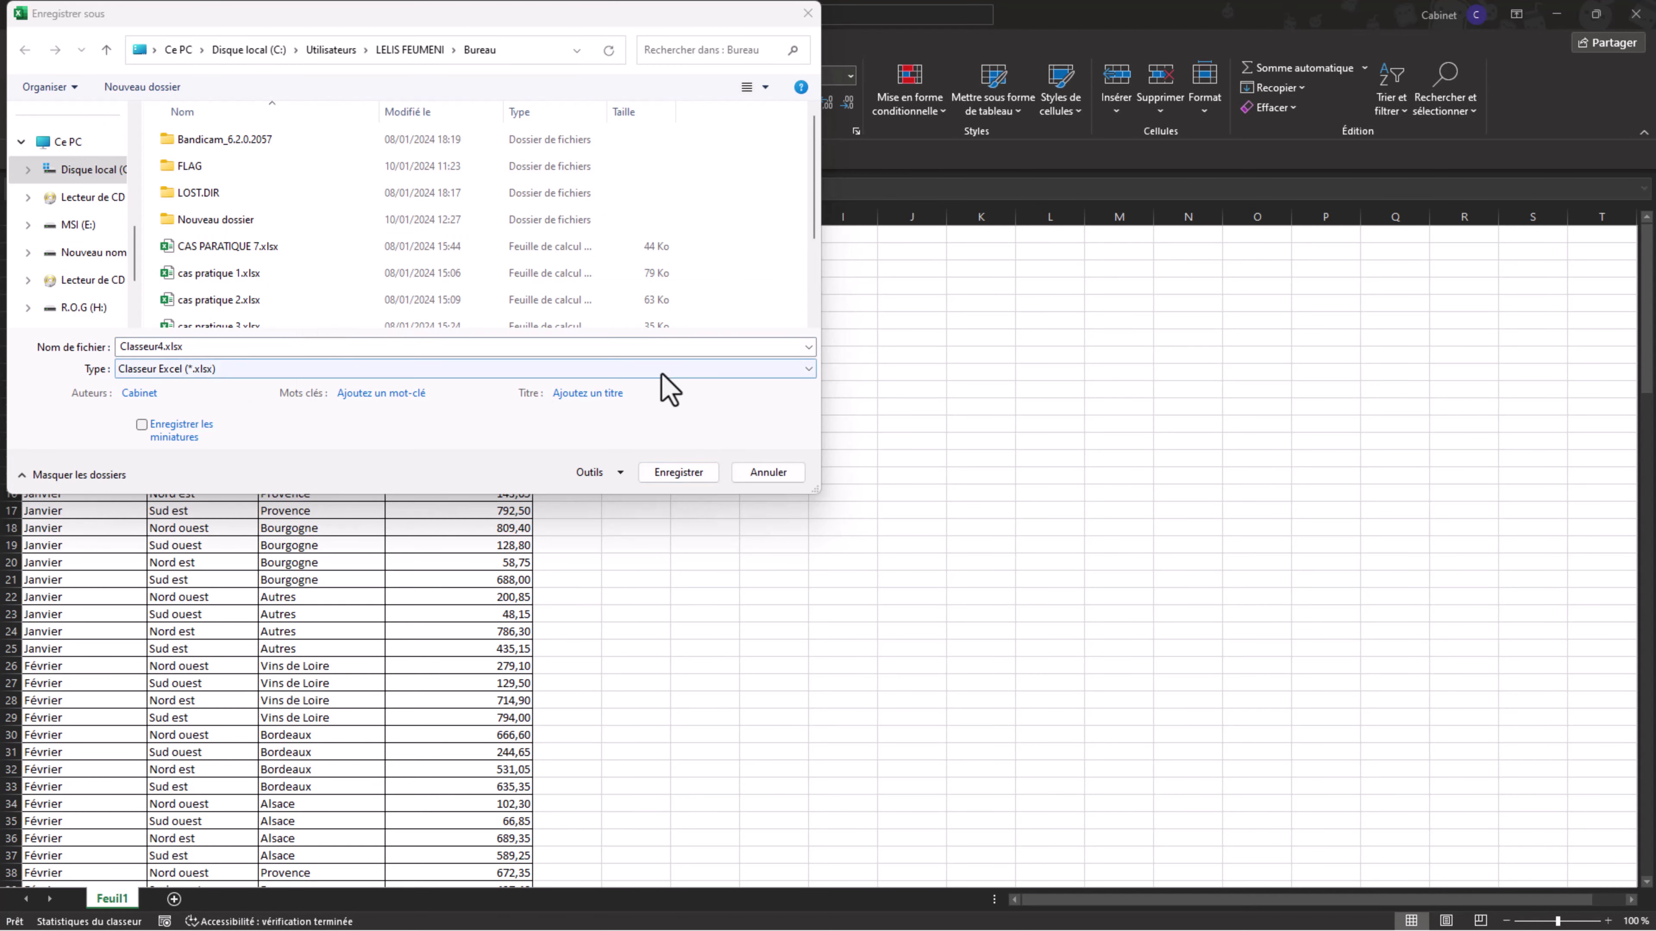
{"action": "left_click", "coordinate": [807, 348]}
{"action": "left_click", "coordinate": [807, 348]}
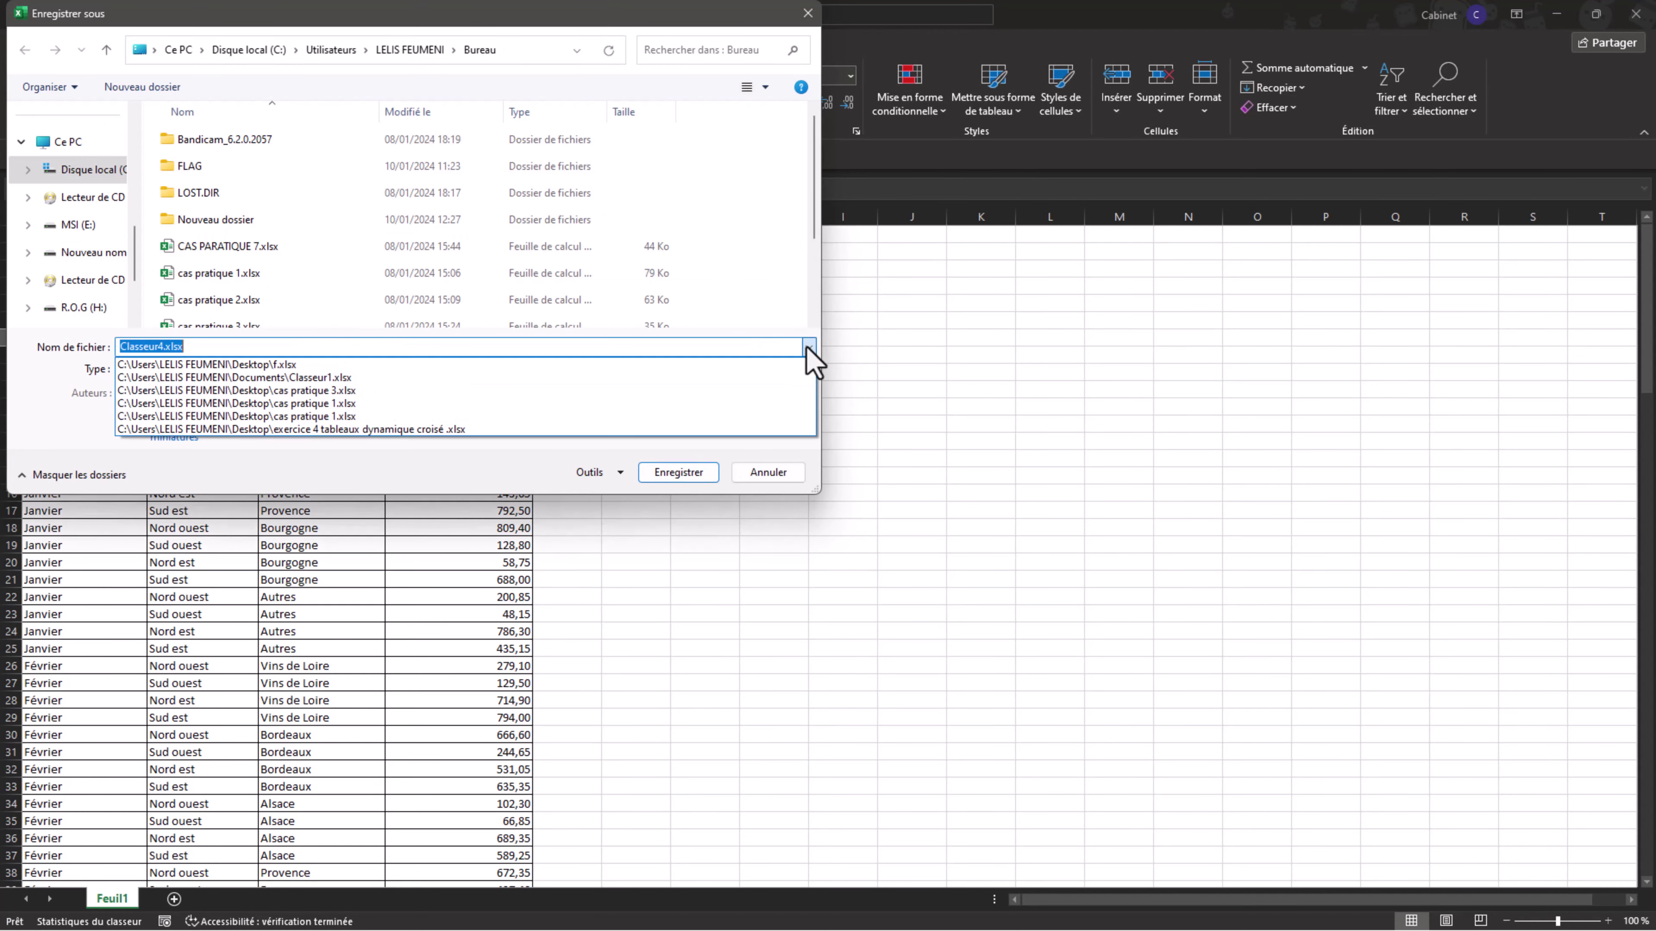
{"action": "left_click", "coordinate": [319, 347]}
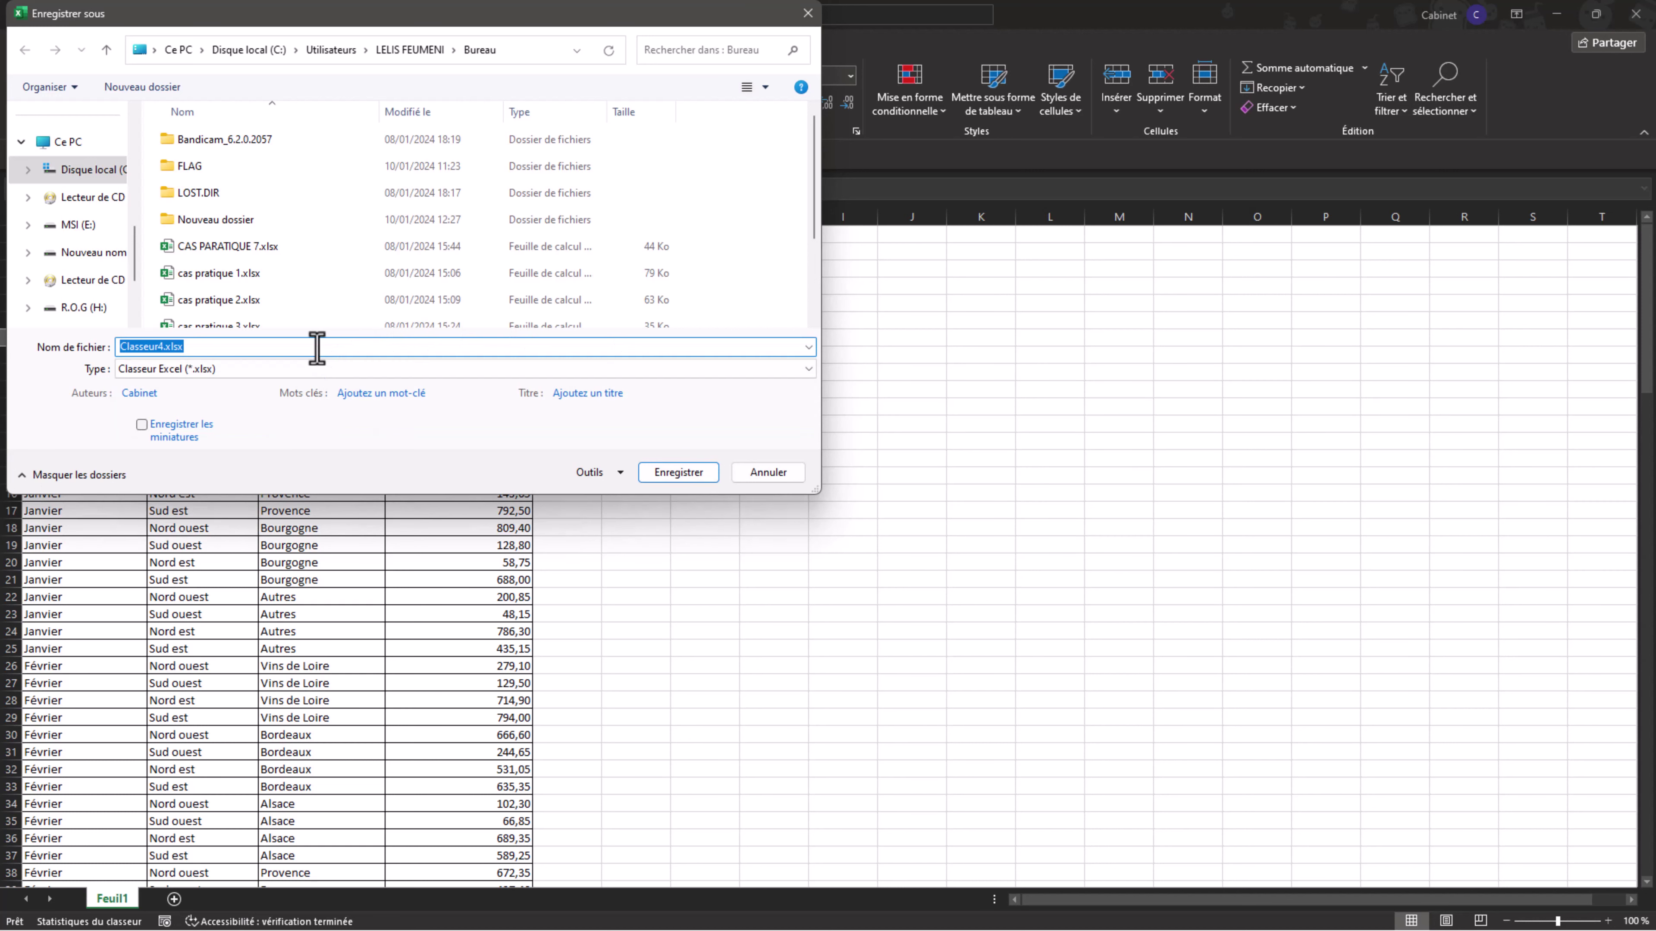
{"action": "key", "text": "BackSpace"}
{"action": "type", "text": "astuce 38"}
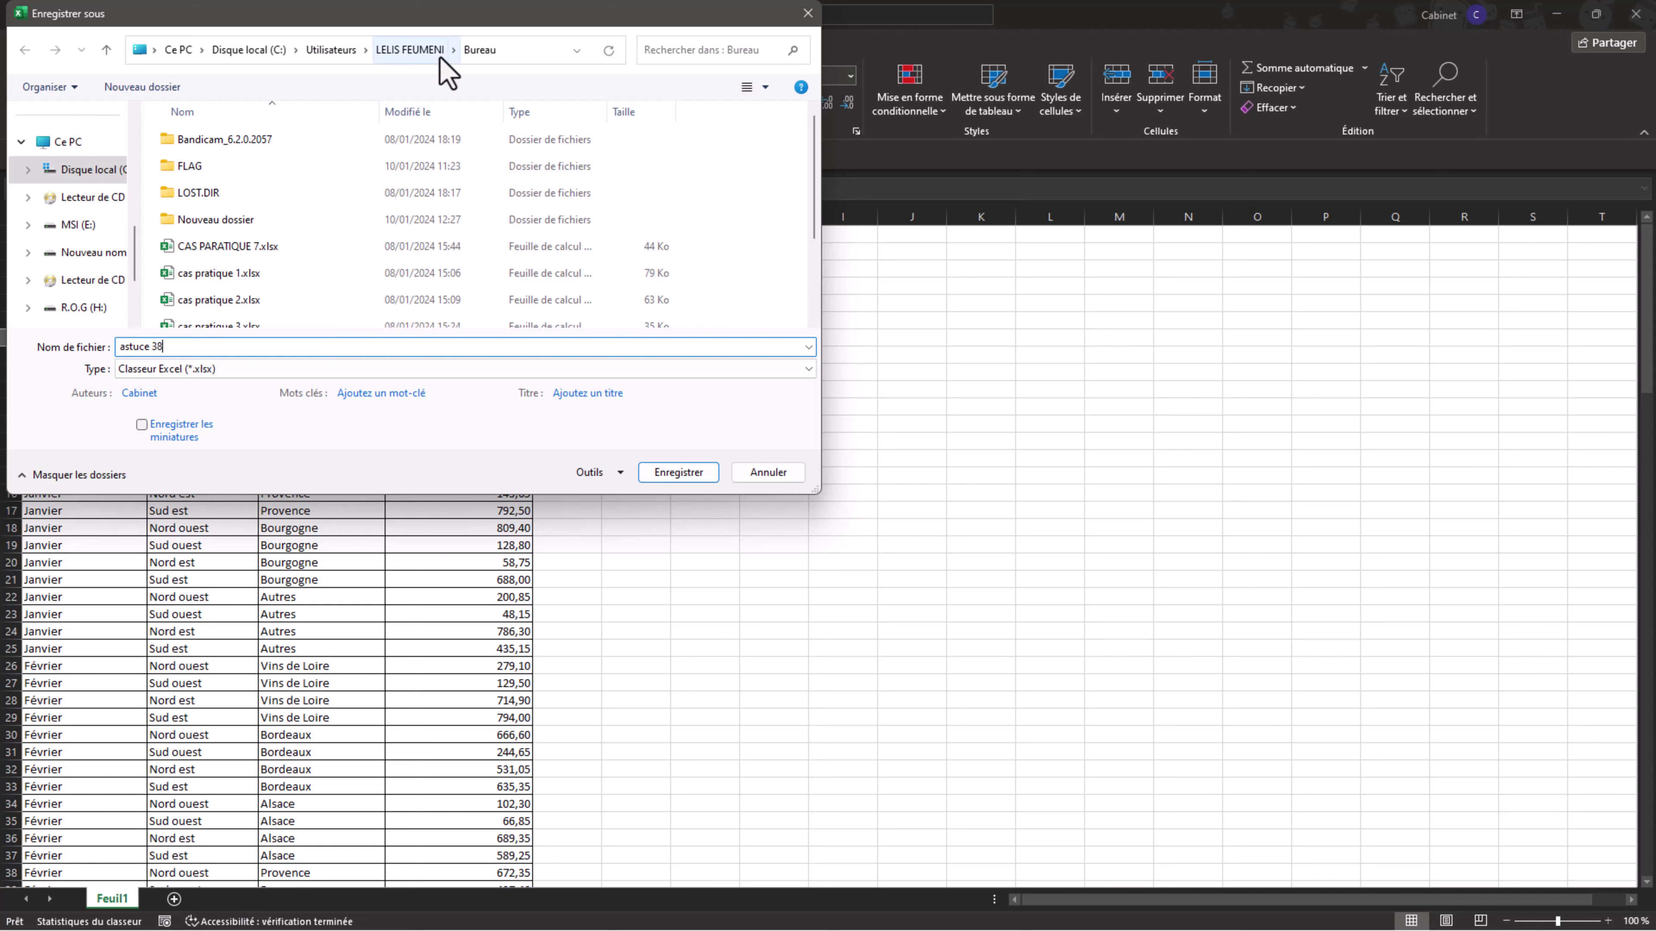
{"action": "type", "text": " excel"}
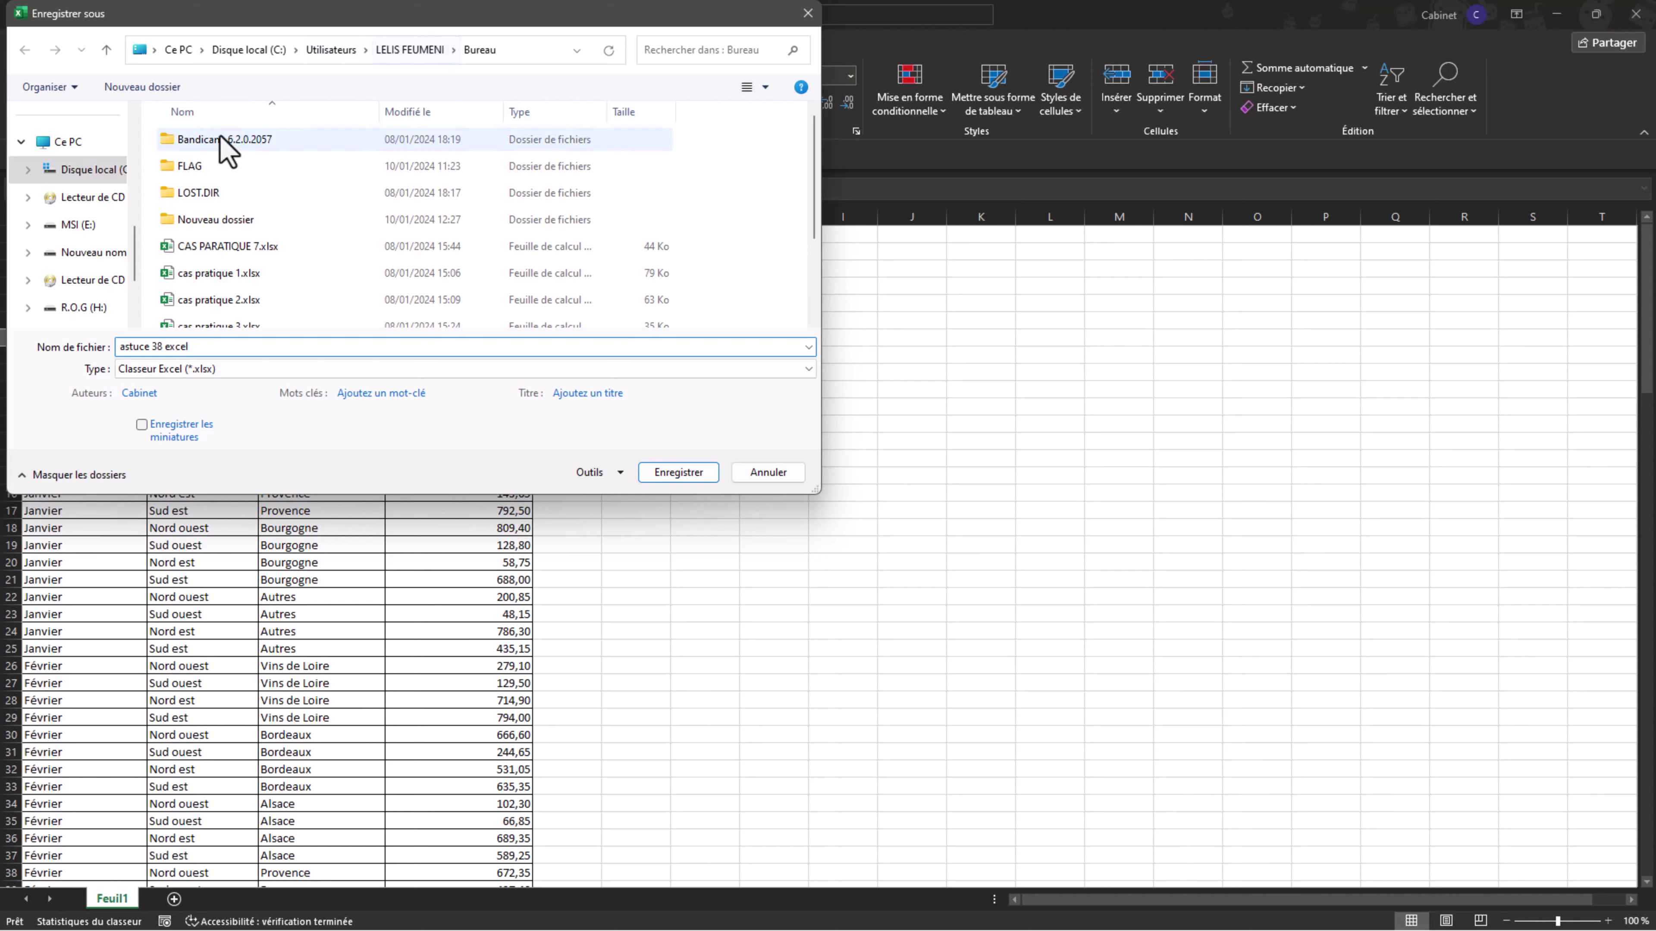
Step: Save the file in the Bureau folder as a macro-enabled Excel workbook (*.xlsm)
{"action": "scroll", "coordinate": [117, 196], "scroll_direction": "up", "scroll_amount": 5}
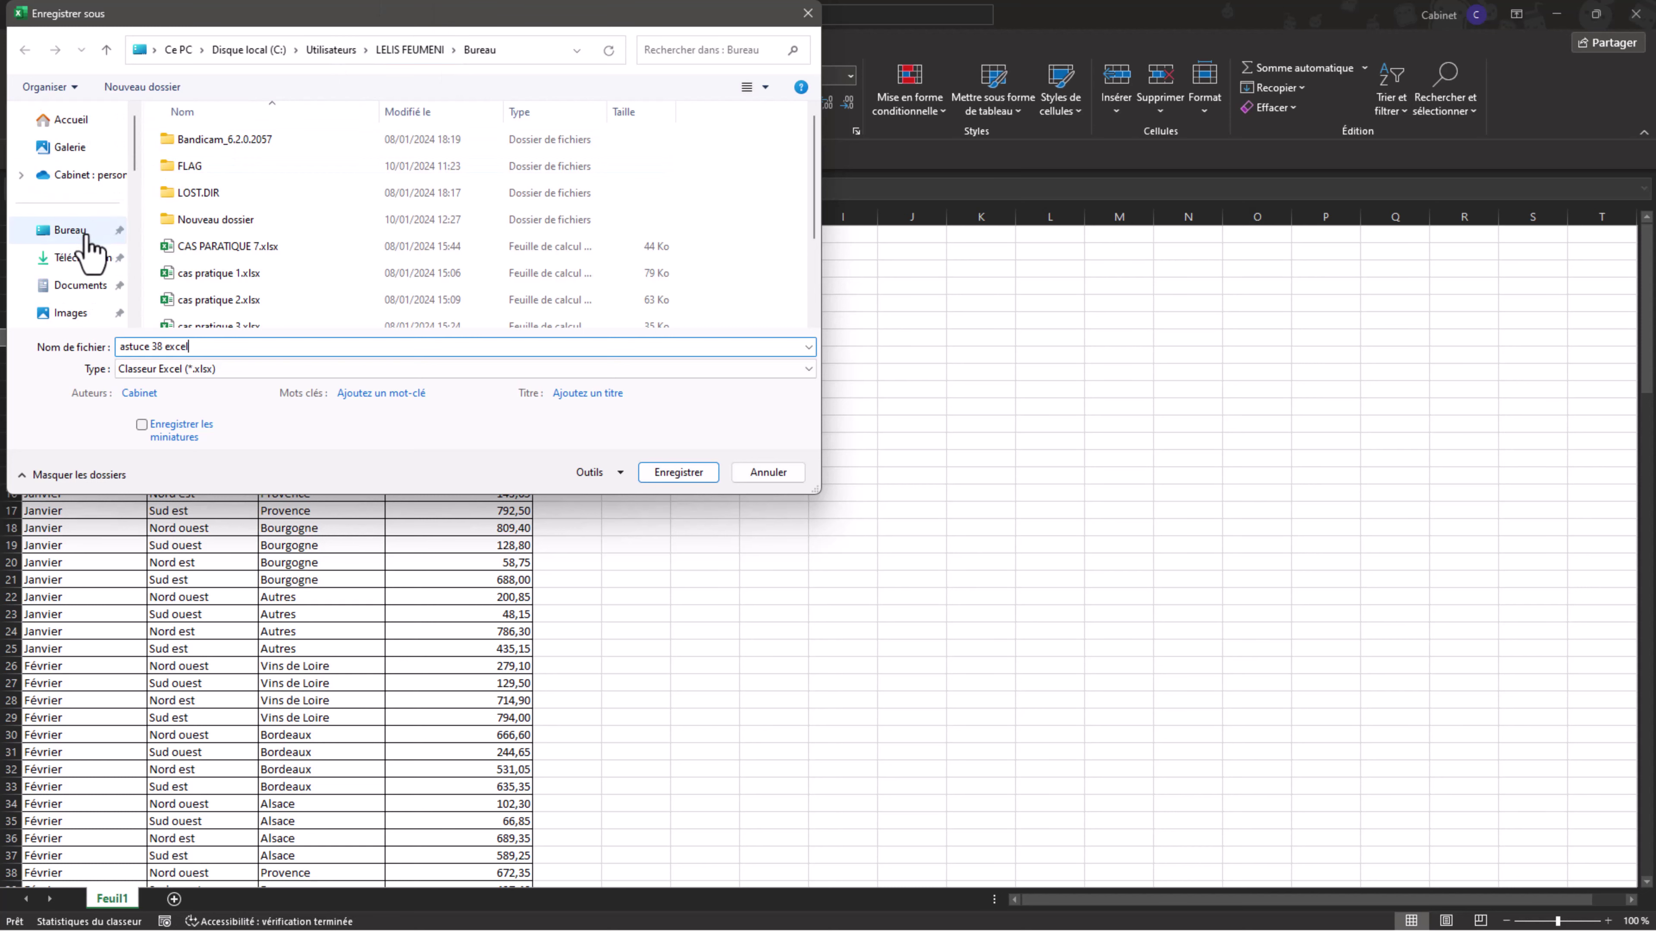
{"action": "left_click", "coordinate": [62, 230]}
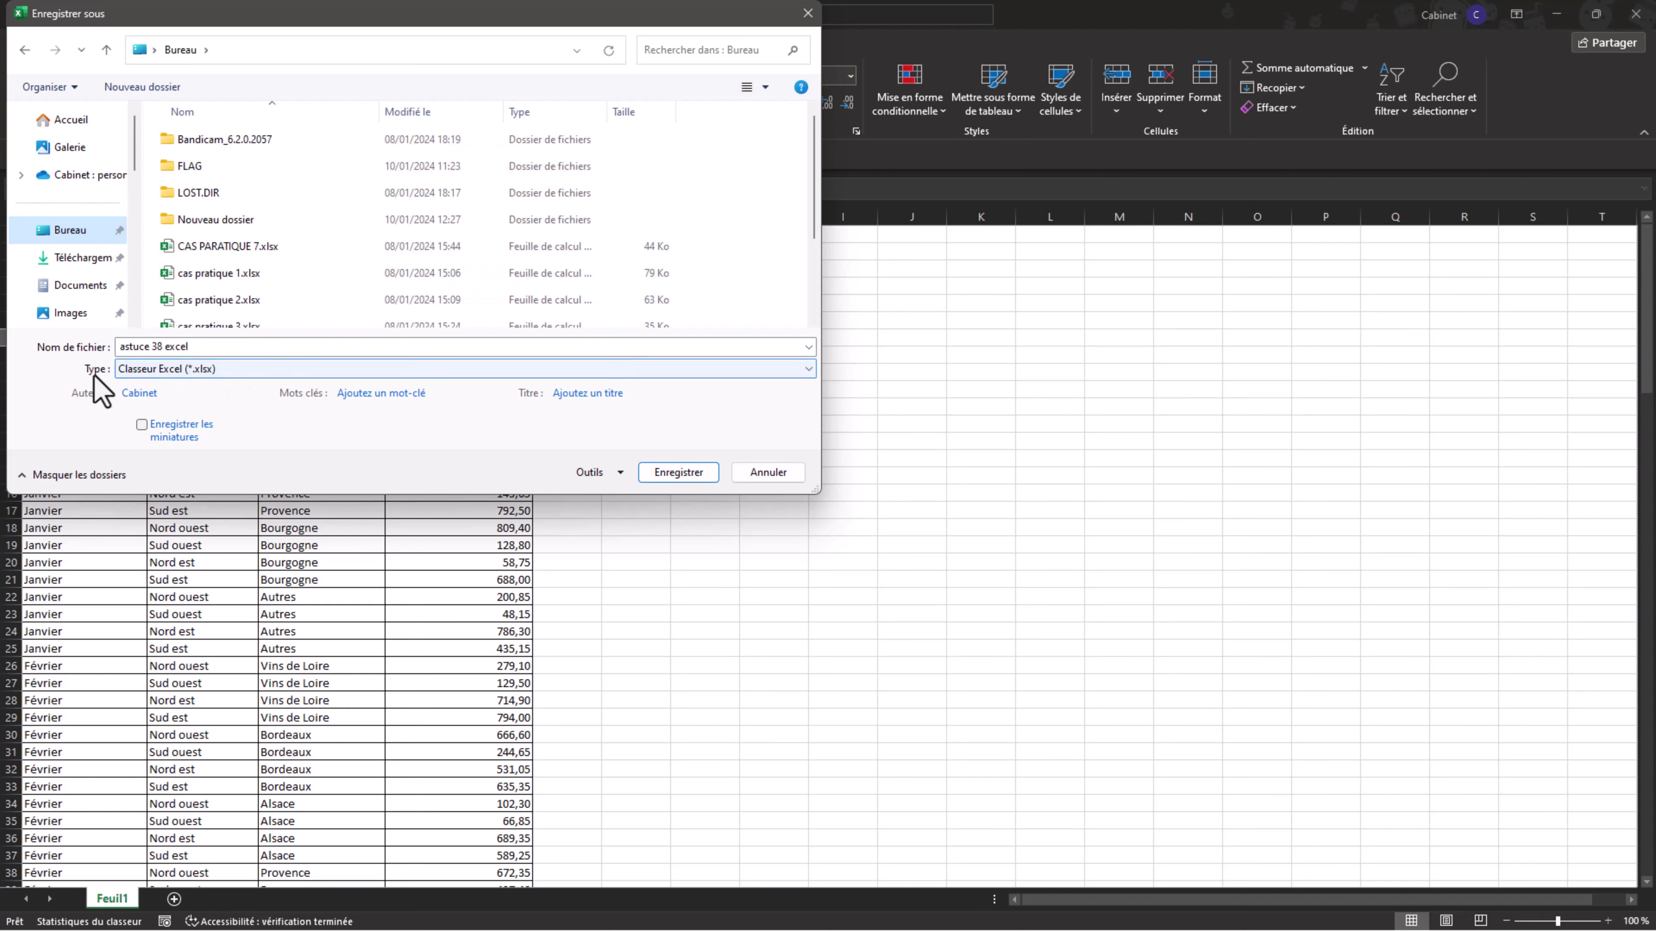
{"action": "left_click", "coordinate": [209, 370]}
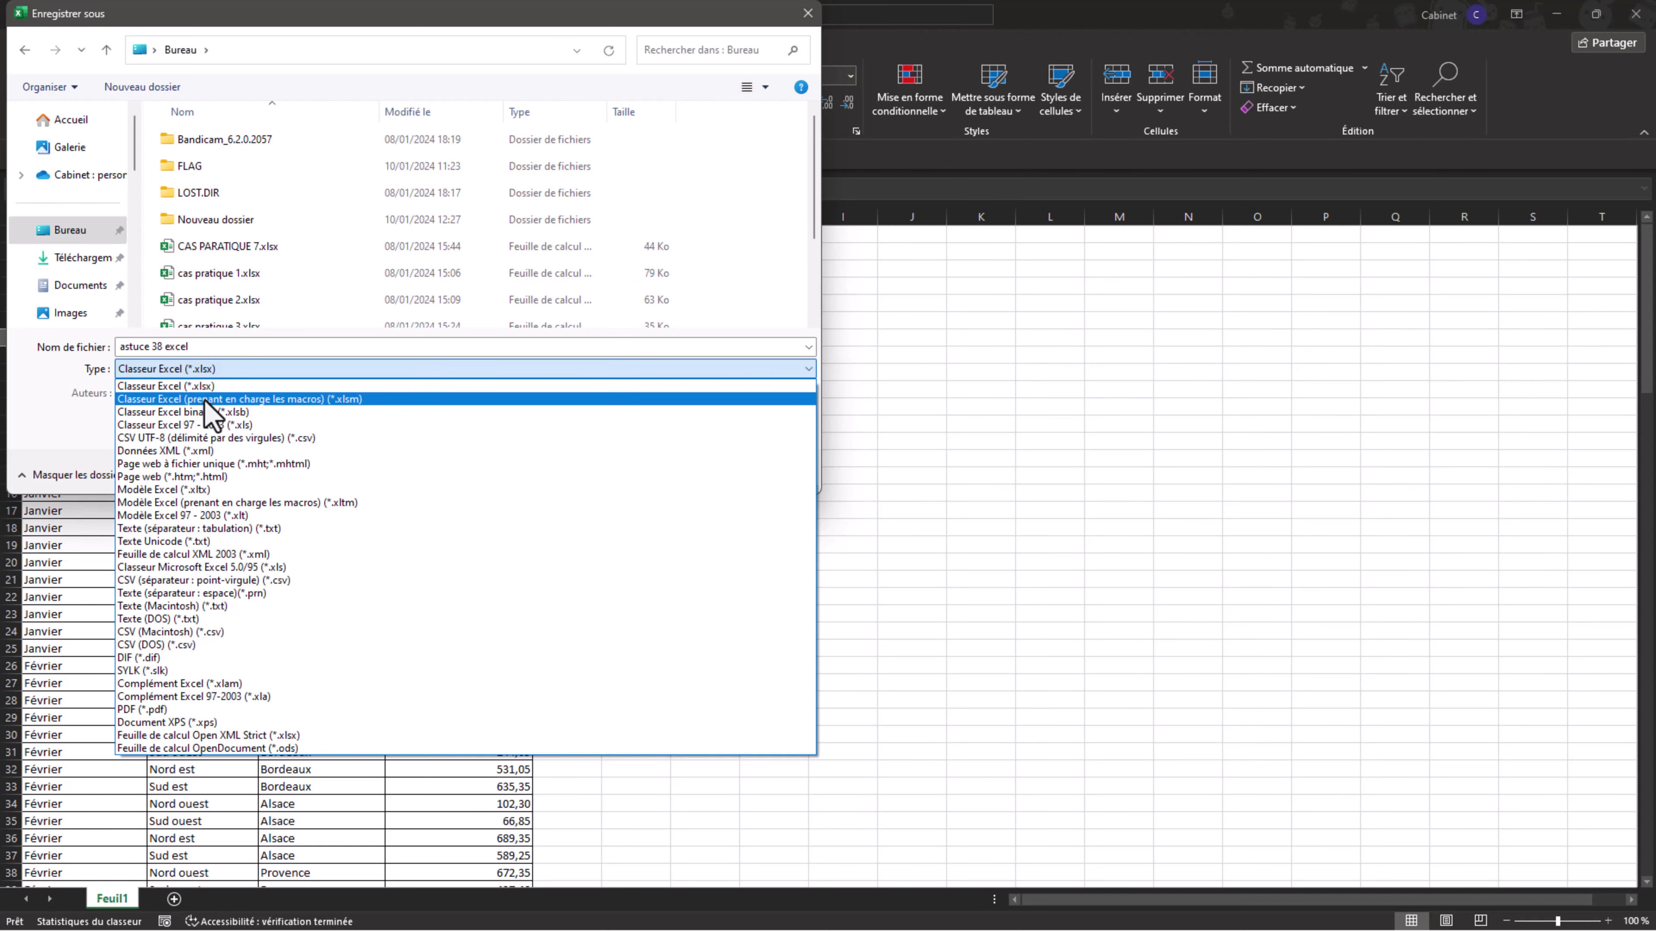
{"action": "left_click", "coordinate": [256, 401]}
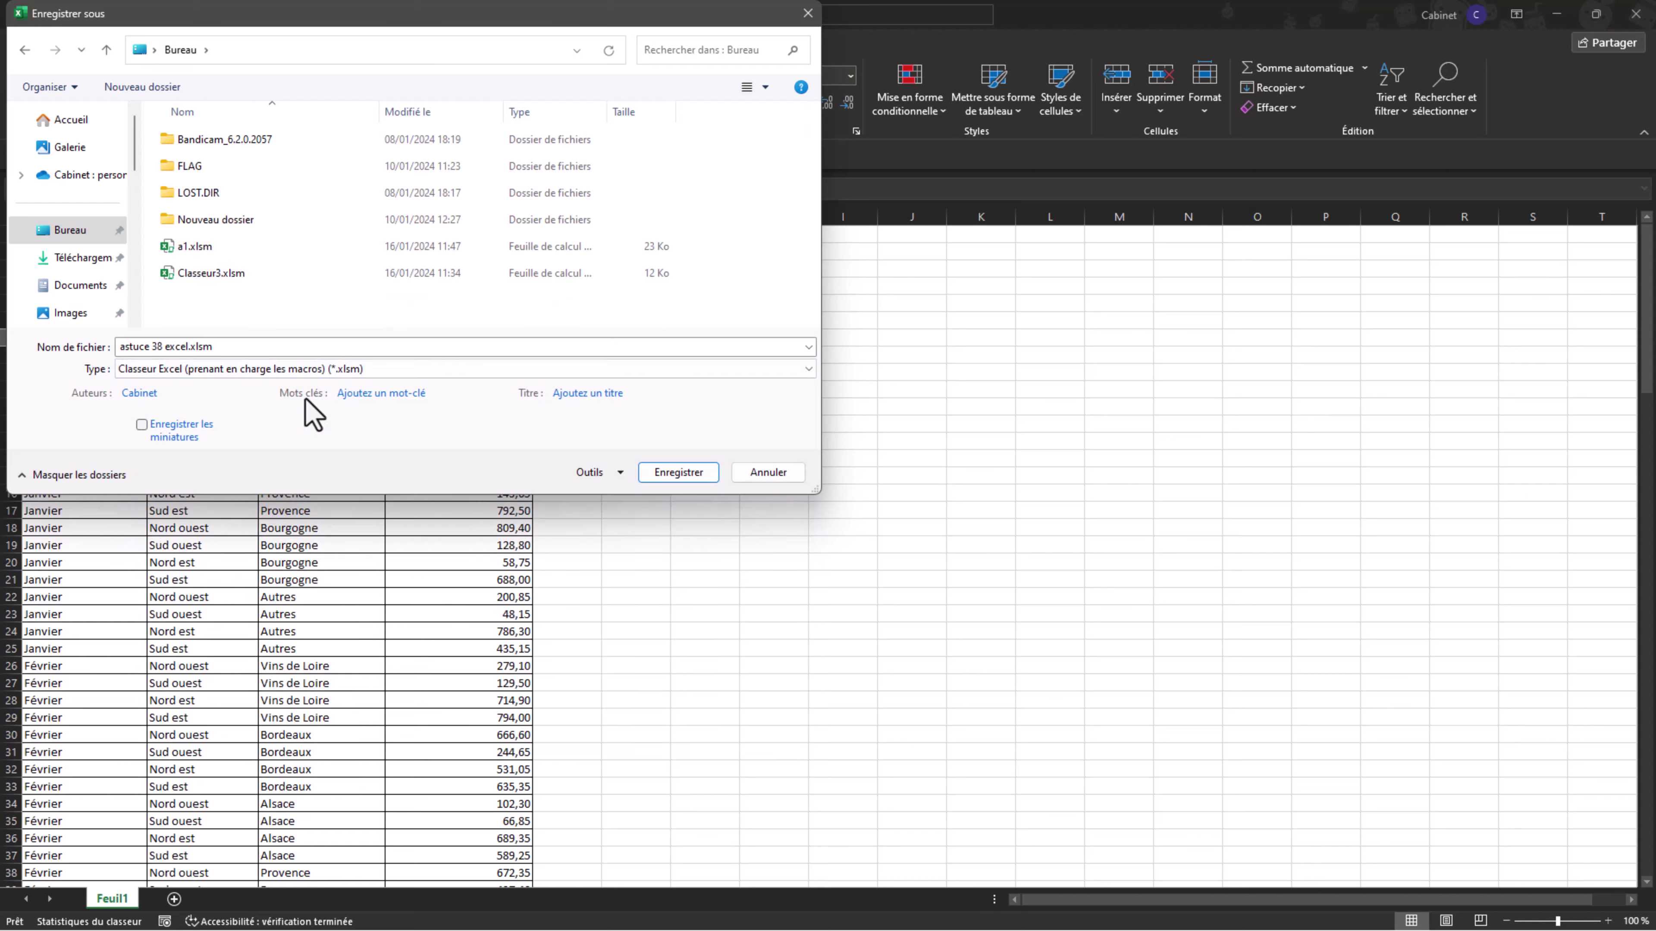
{"action": "left_click", "coordinate": [682, 475]}
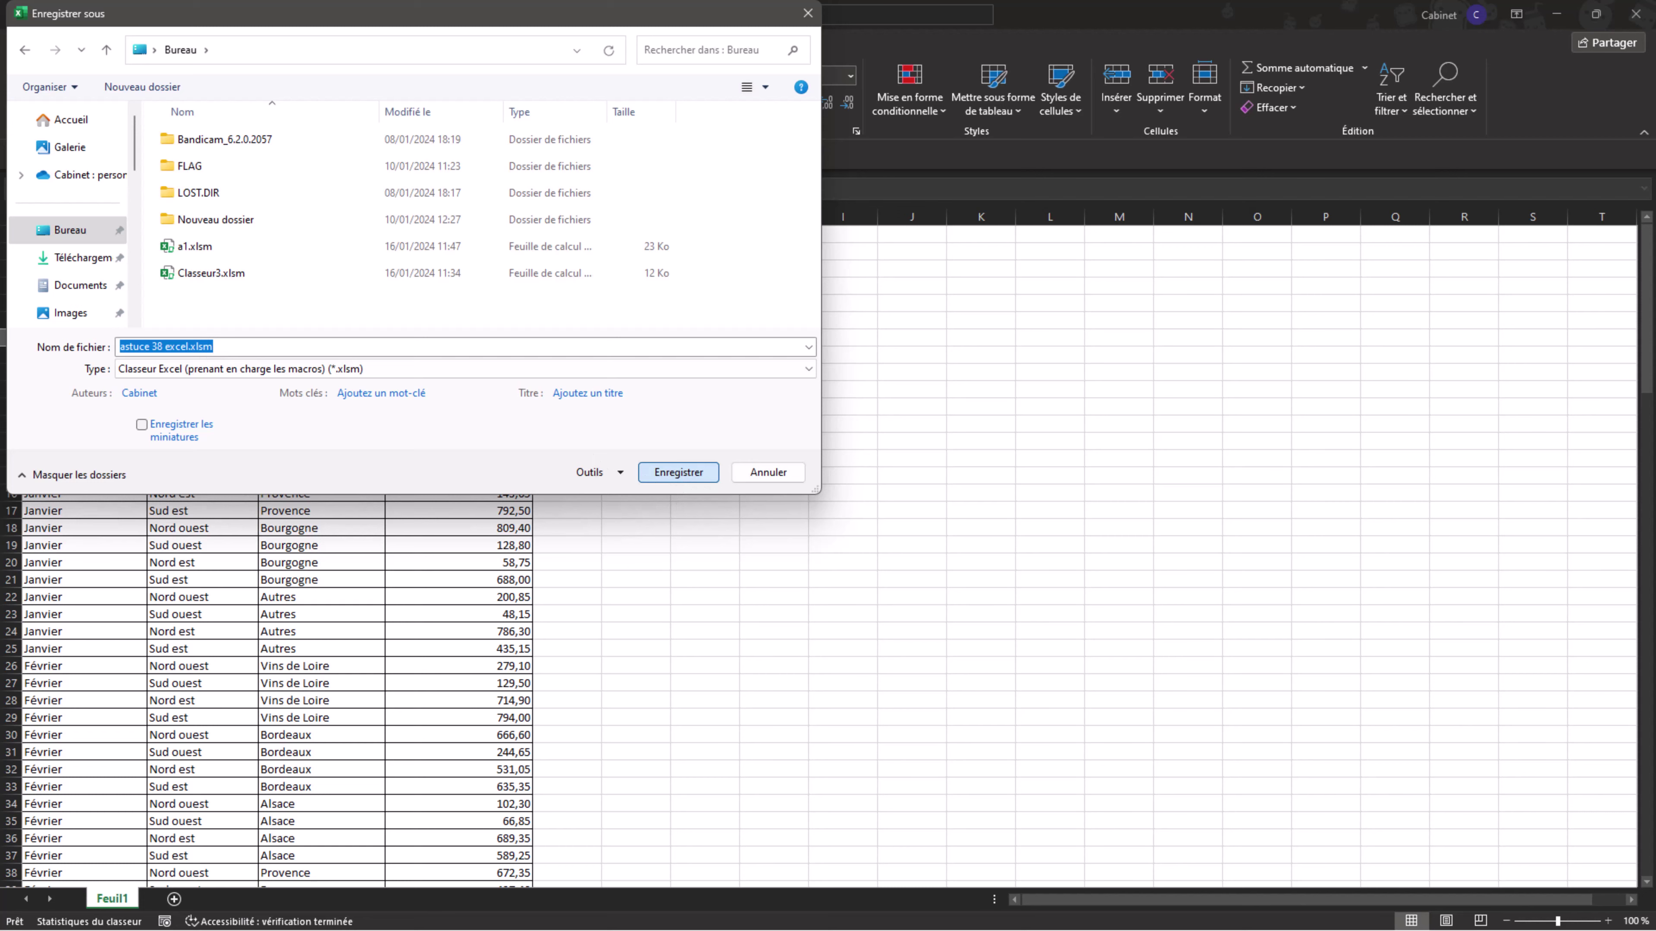
{"action": "key", "text": "Return"}
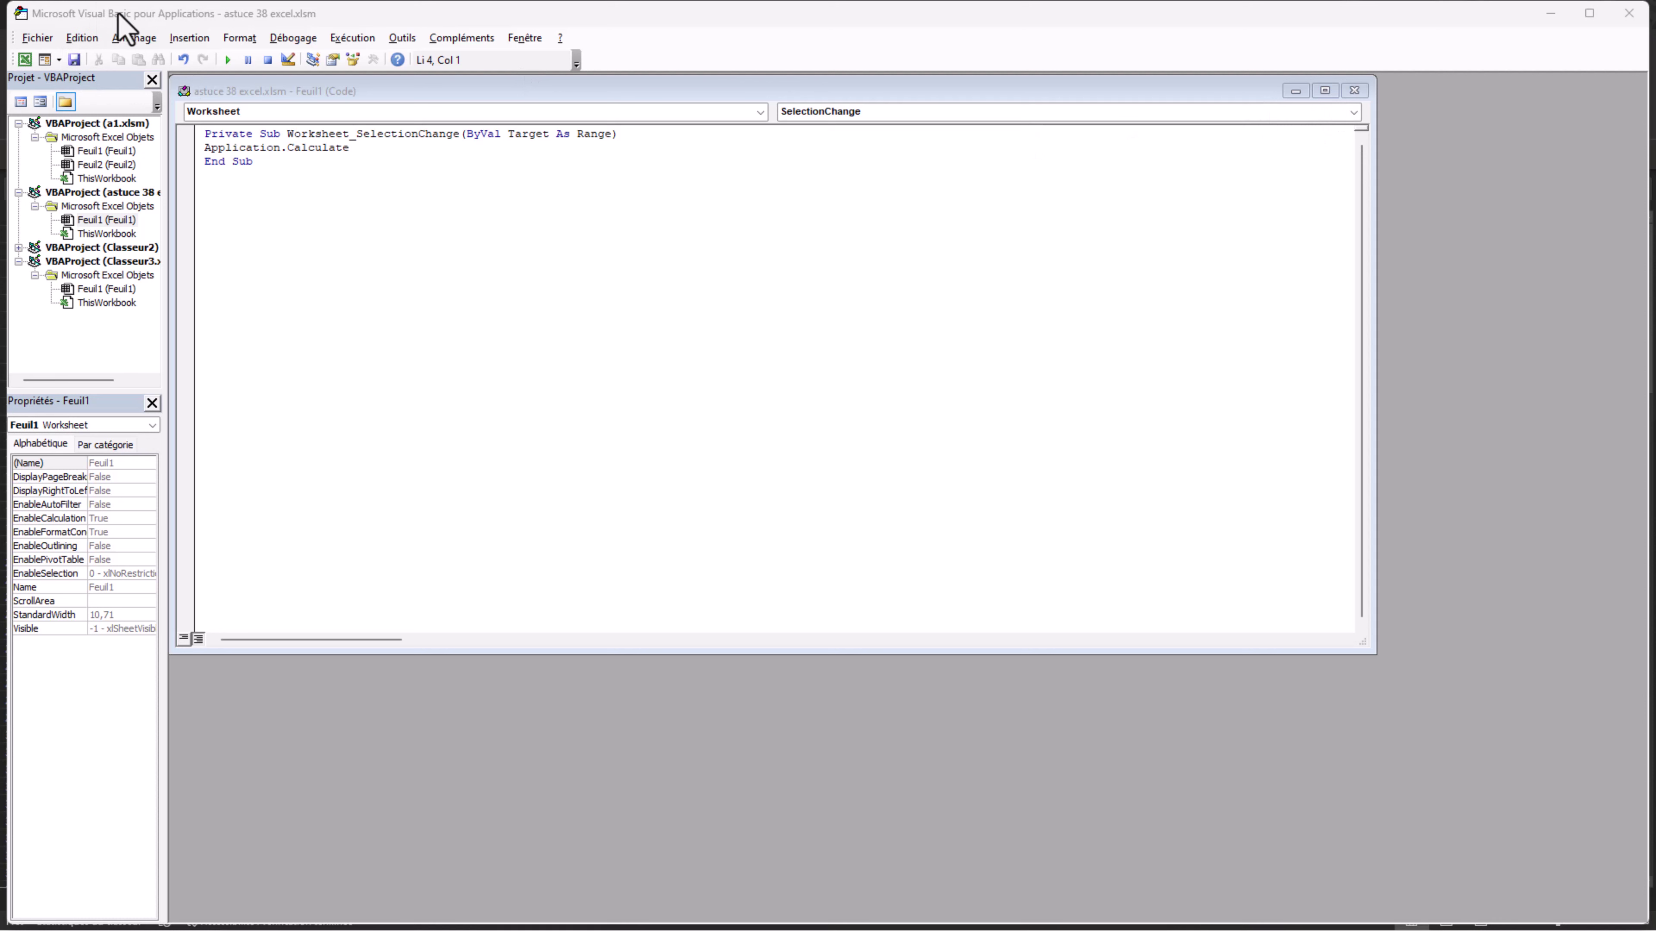
Step: Save the macro workbook again and close the code window and the Visual Basic editor
{"action": "left_click", "coordinate": [74, 60]}
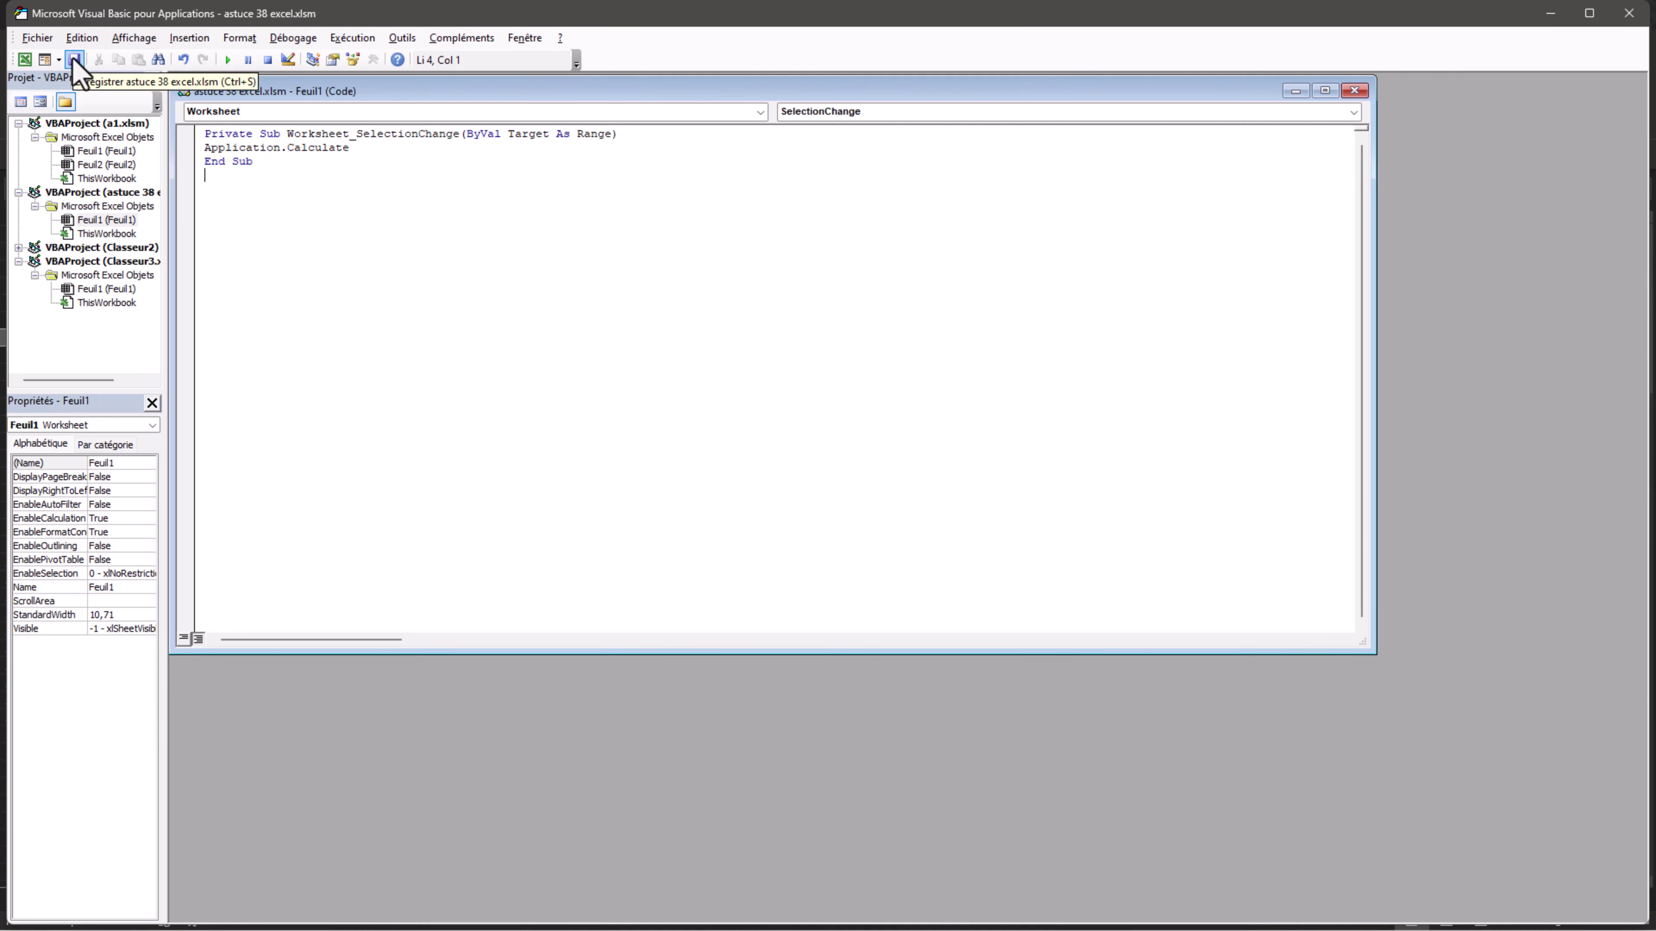
{"action": "left_click", "coordinate": [1354, 91]}
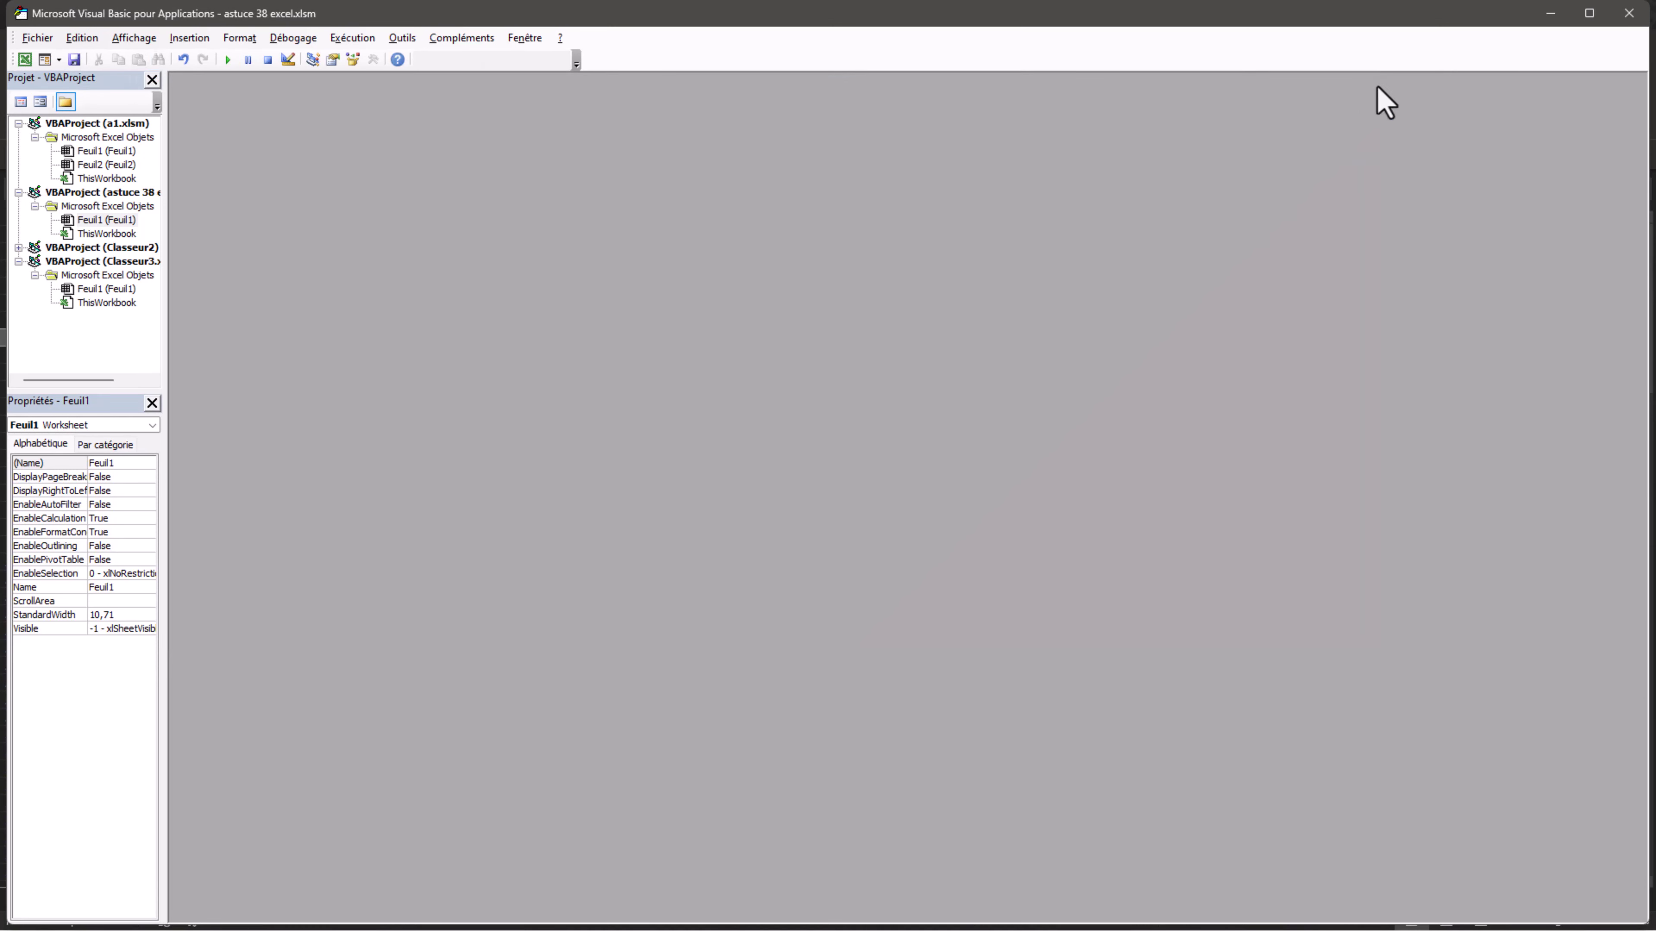
{"action": "left_click", "coordinate": [1627, 13]}
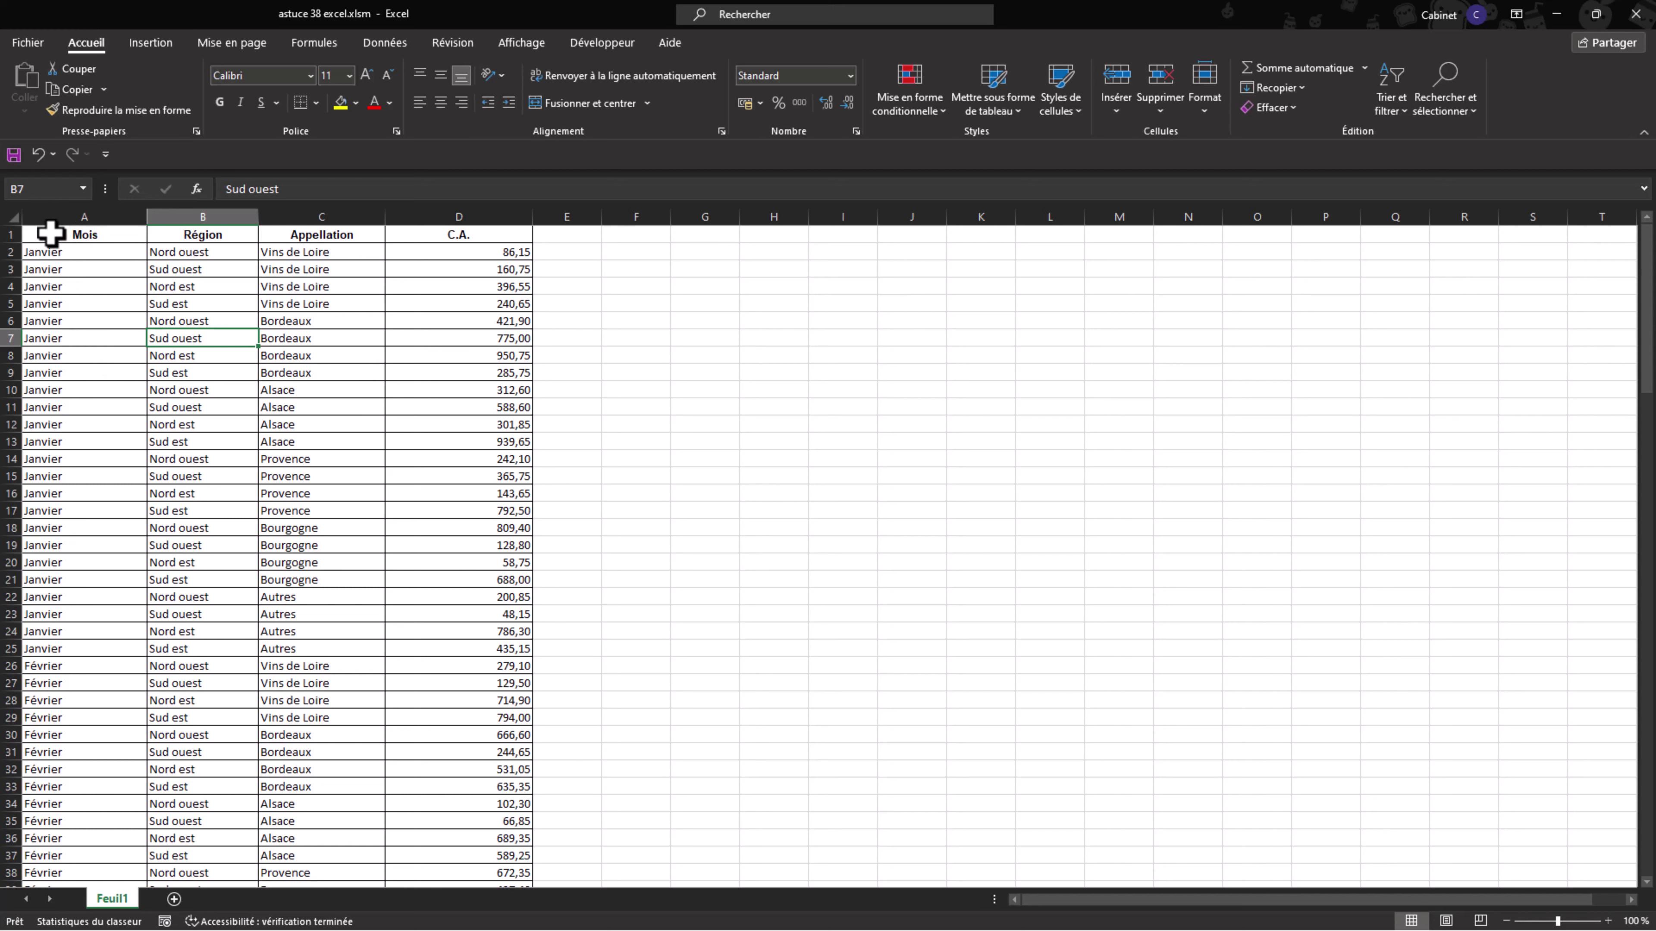
Step: Create a new conditional formatting rule for the range A1:D145 that uses a formula to determine the cells to format
{"action": "left_click_drag", "start_coordinate": [45, 235], "coordinate": [409, 856]}
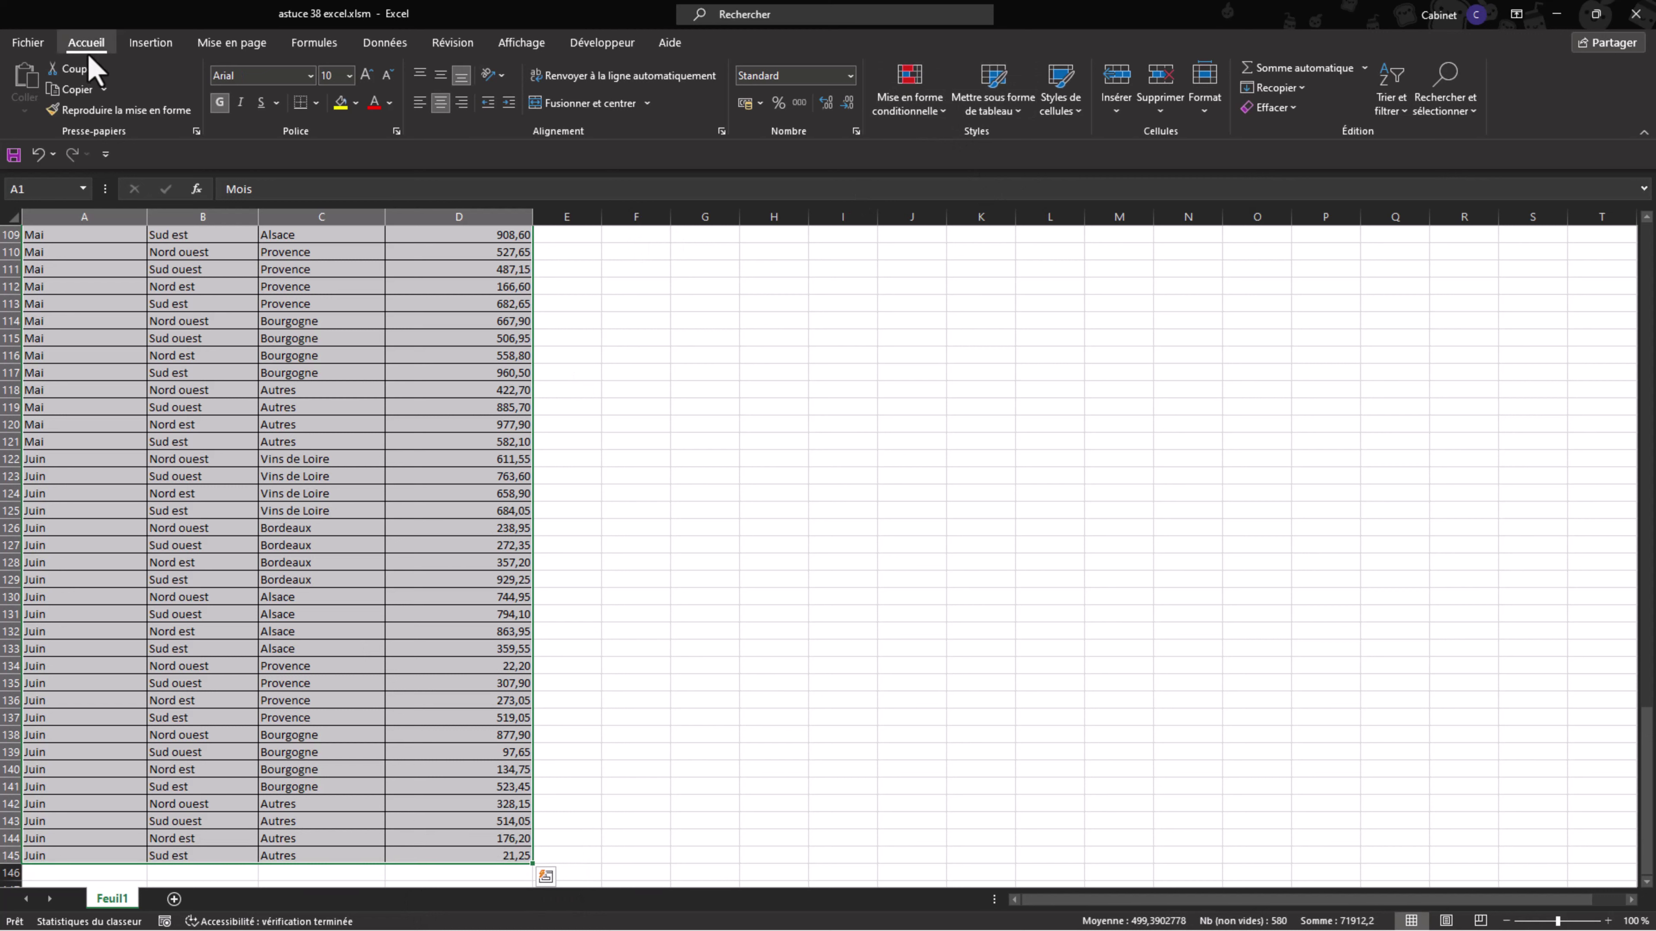
{"action": "left_click", "coordinate": [913, 108]}
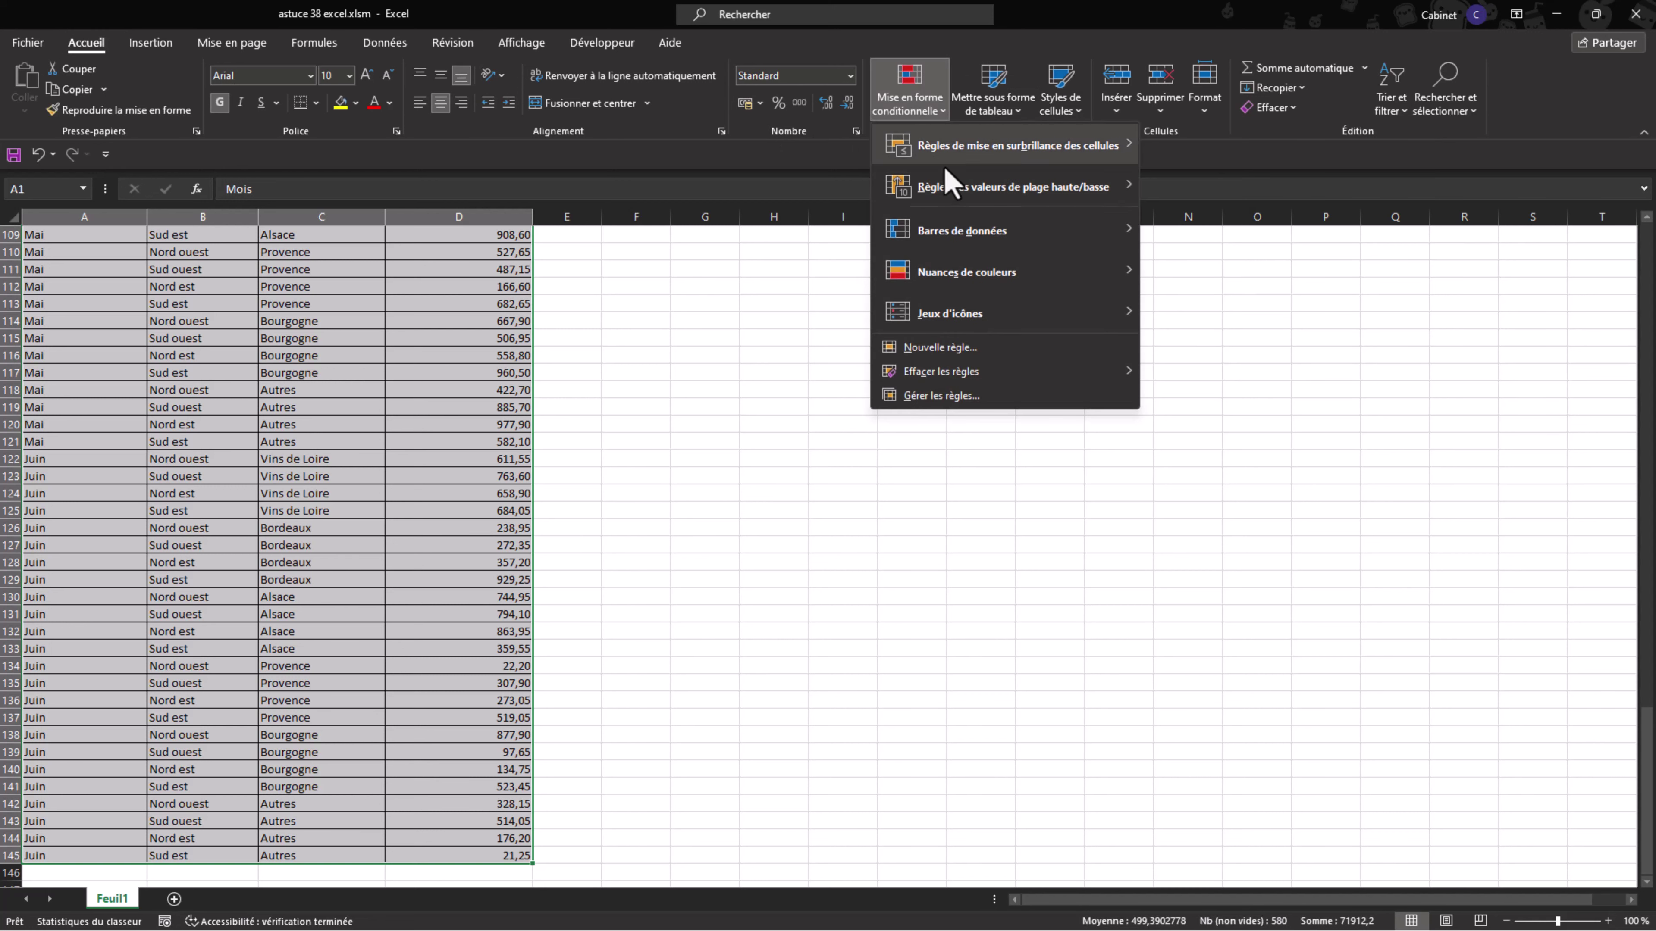
{"action": "left_click", "coordinate": [926, 350]}
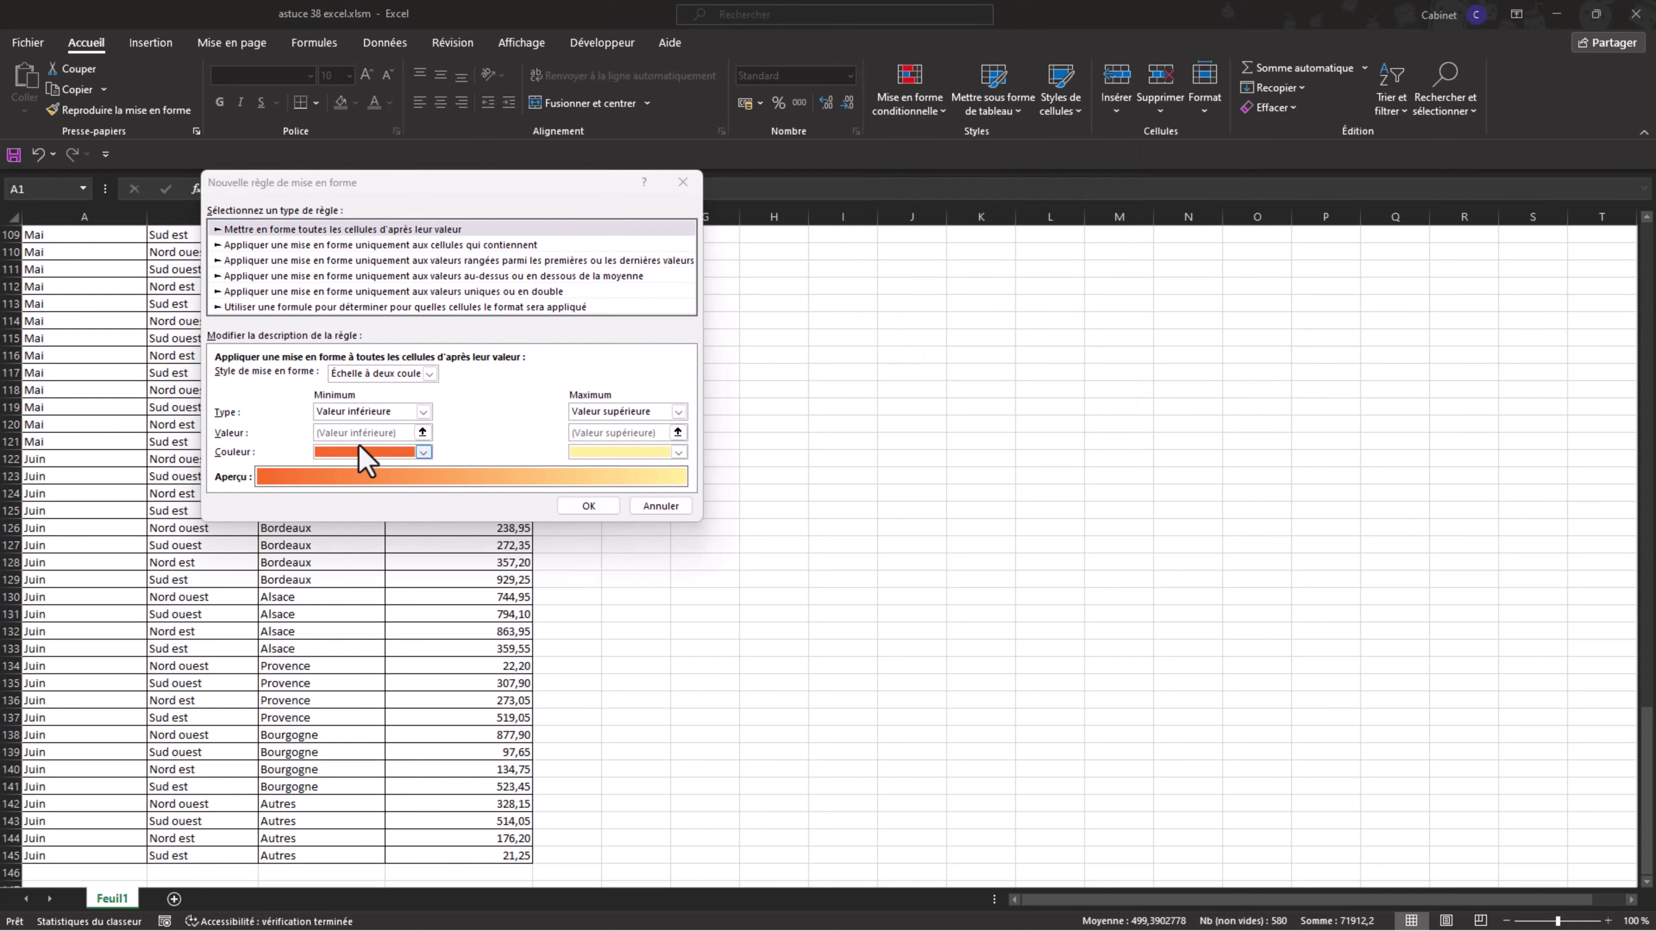
{"action": "left_click", "coordinate": [243, 308]}
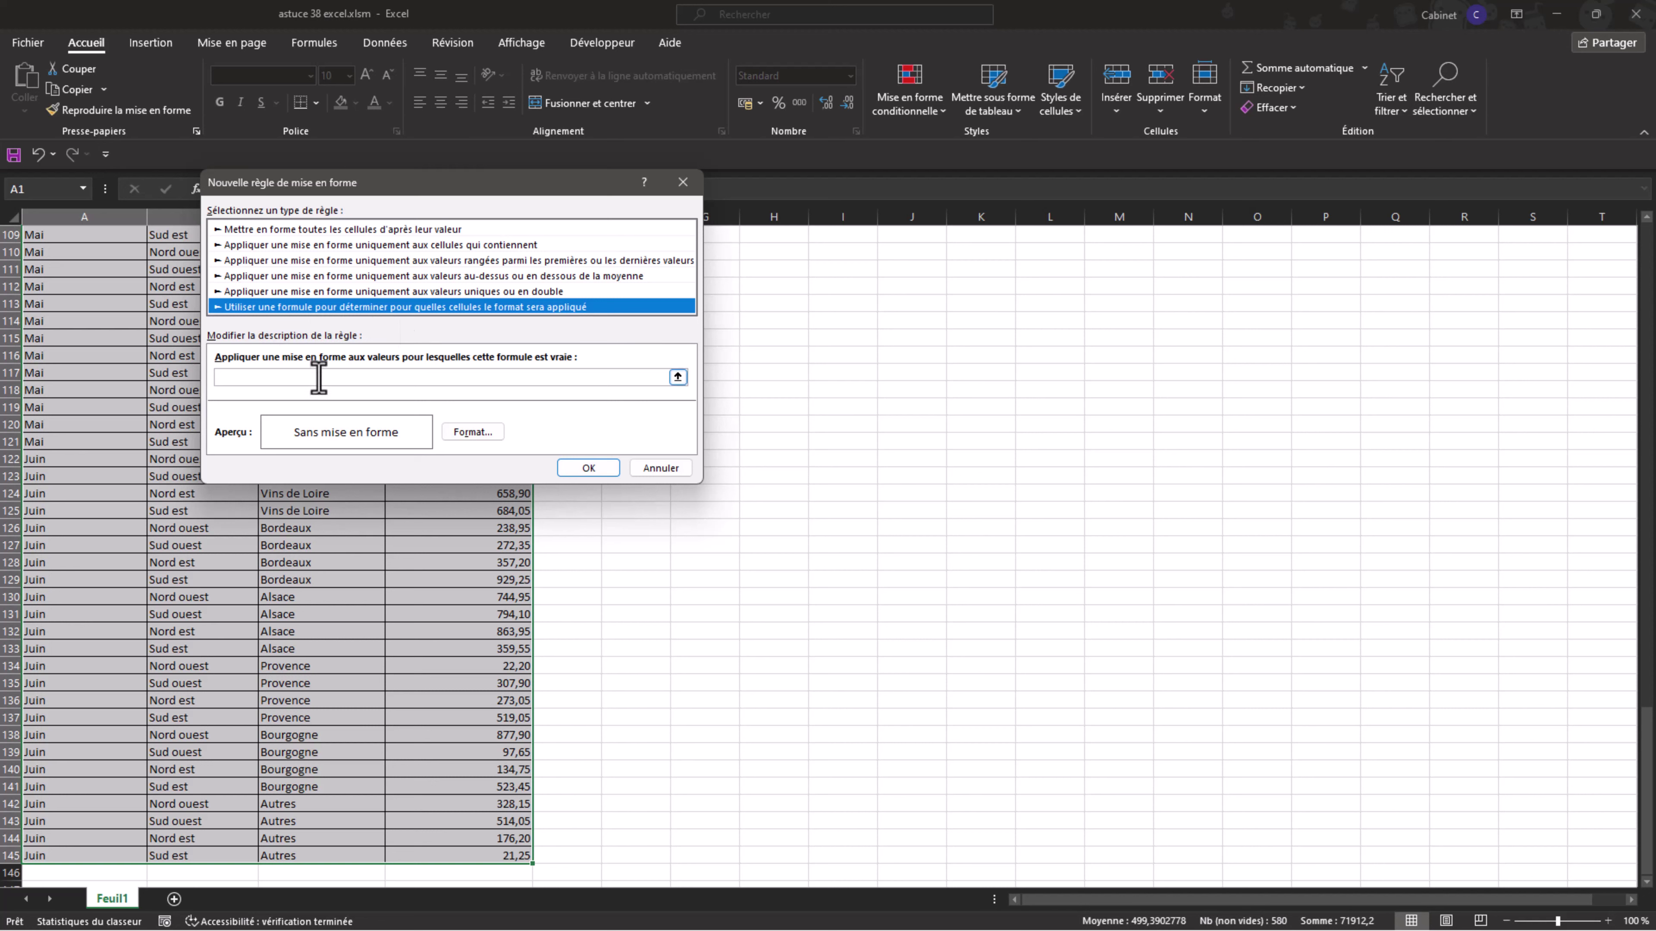
Step: Enter the rule formula =ligne($A1)=cellule("ligne"), with only the column of A1 kept absolute
{"action": "left_click", "coordinate": [267, 377]}
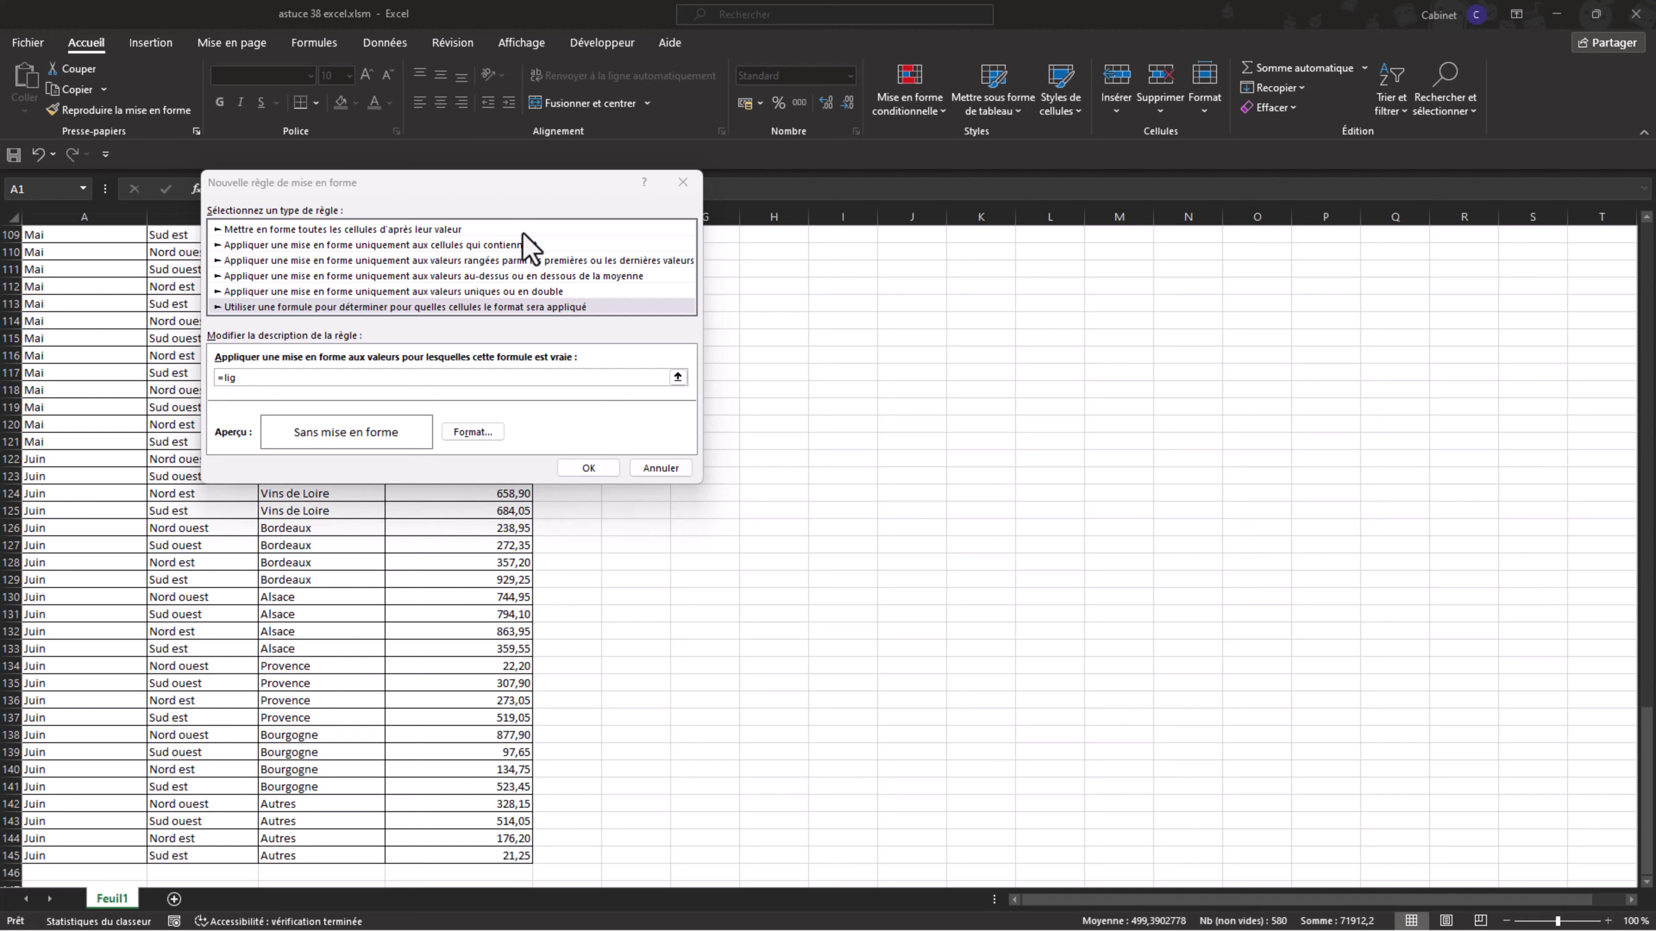
{"action": "left_click", "coordinate": [307, 378]}
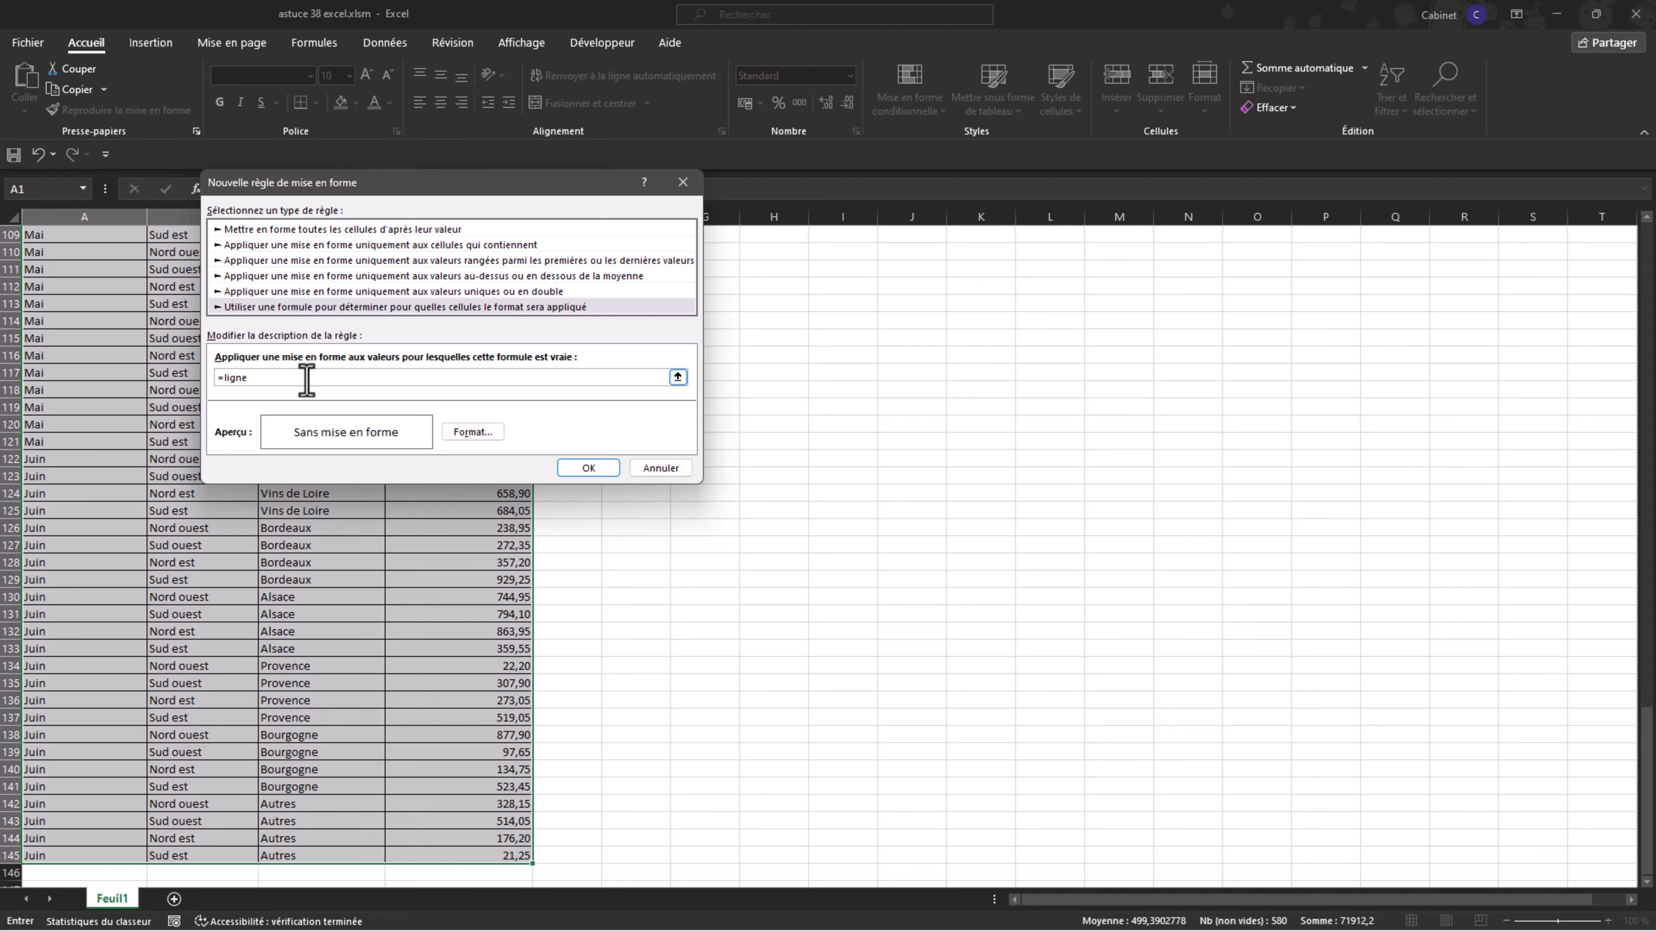
{"action": "scroll", "coordinate": [91, 320], "scroll_direction": "up", "scroll_amount": 13}
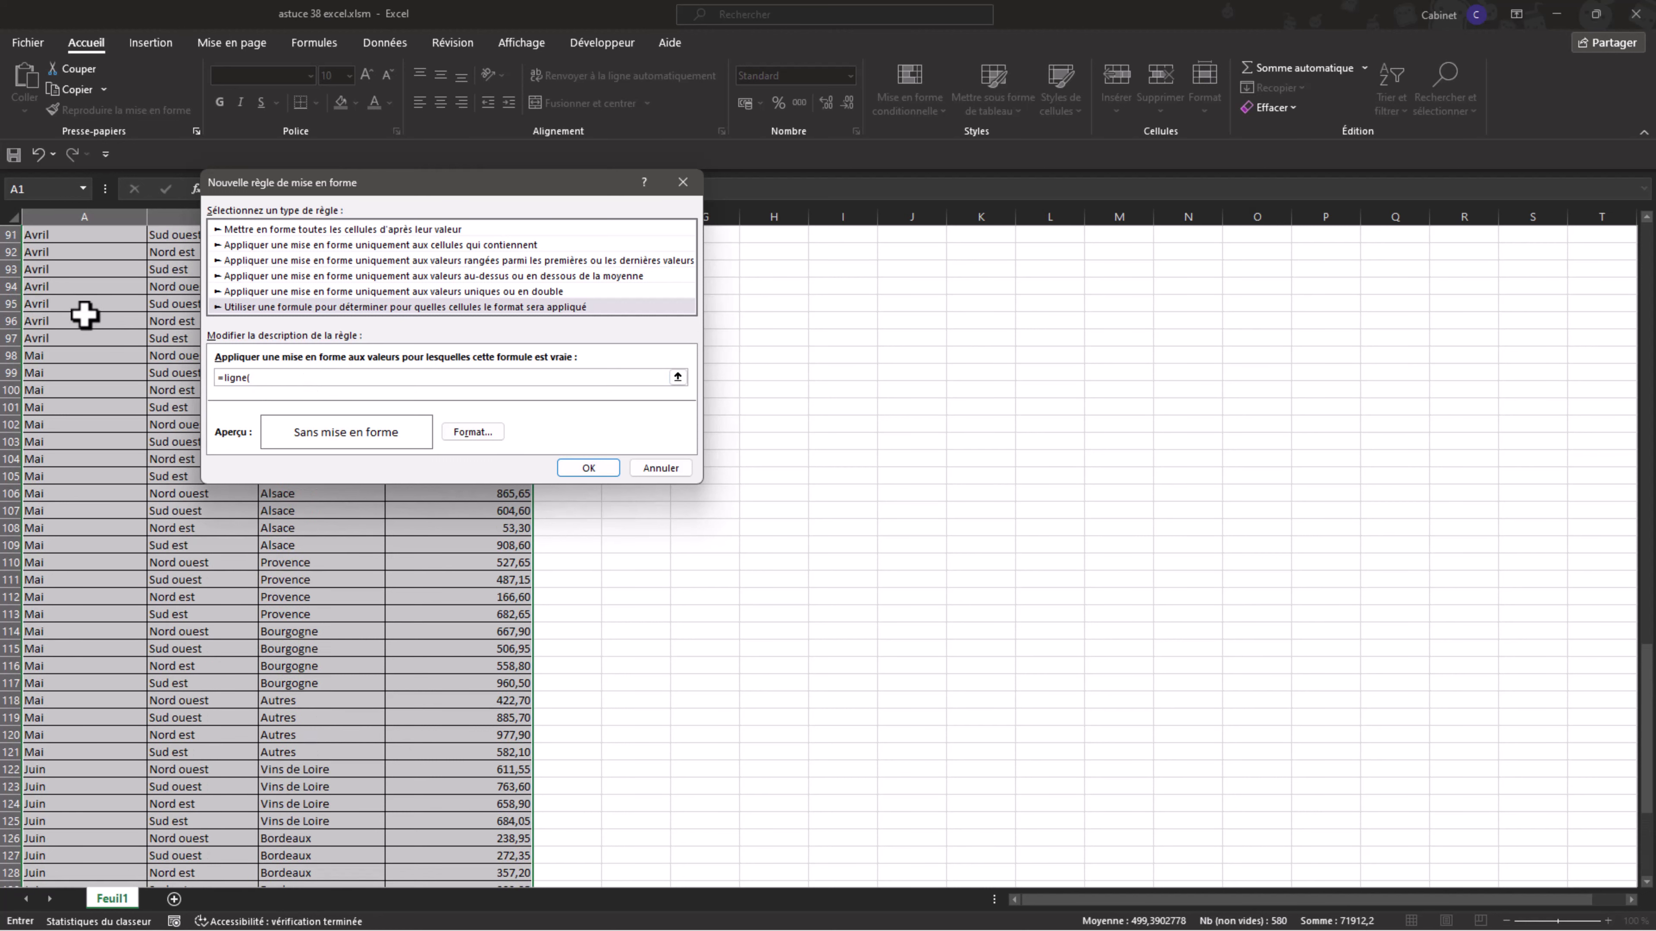
{"action": "scroll", "coordinate": [79, 308], "scroll_direction": "up", "scroll_amount": 20}
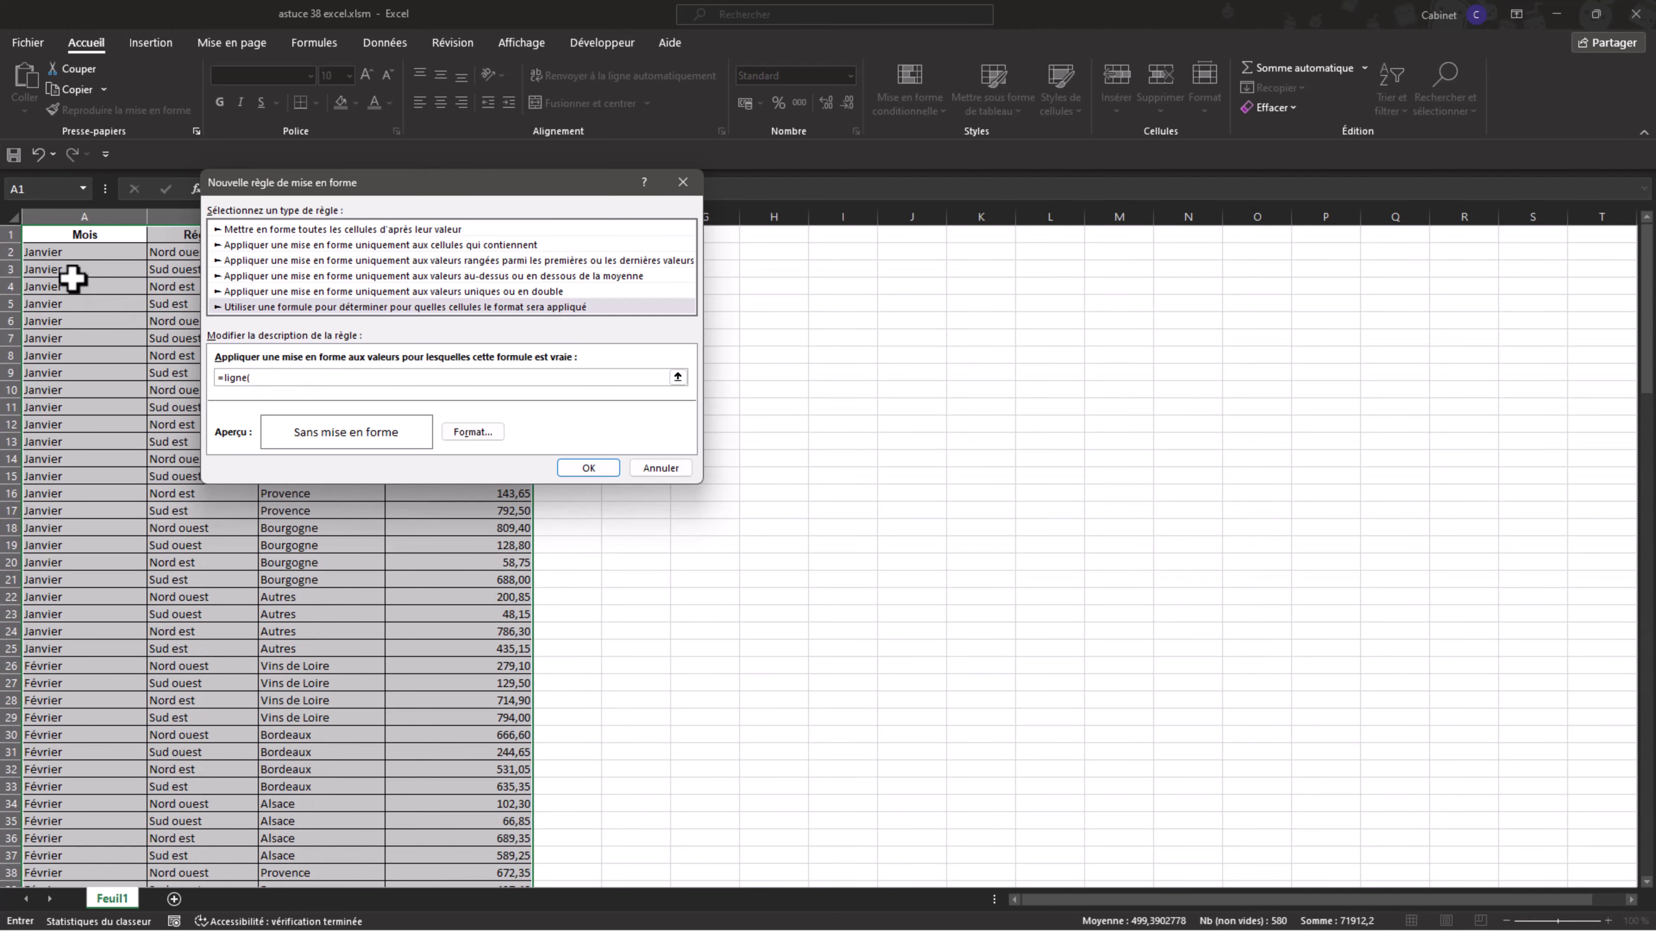
{"action": "left_click", "coordinate": [41, 235]}
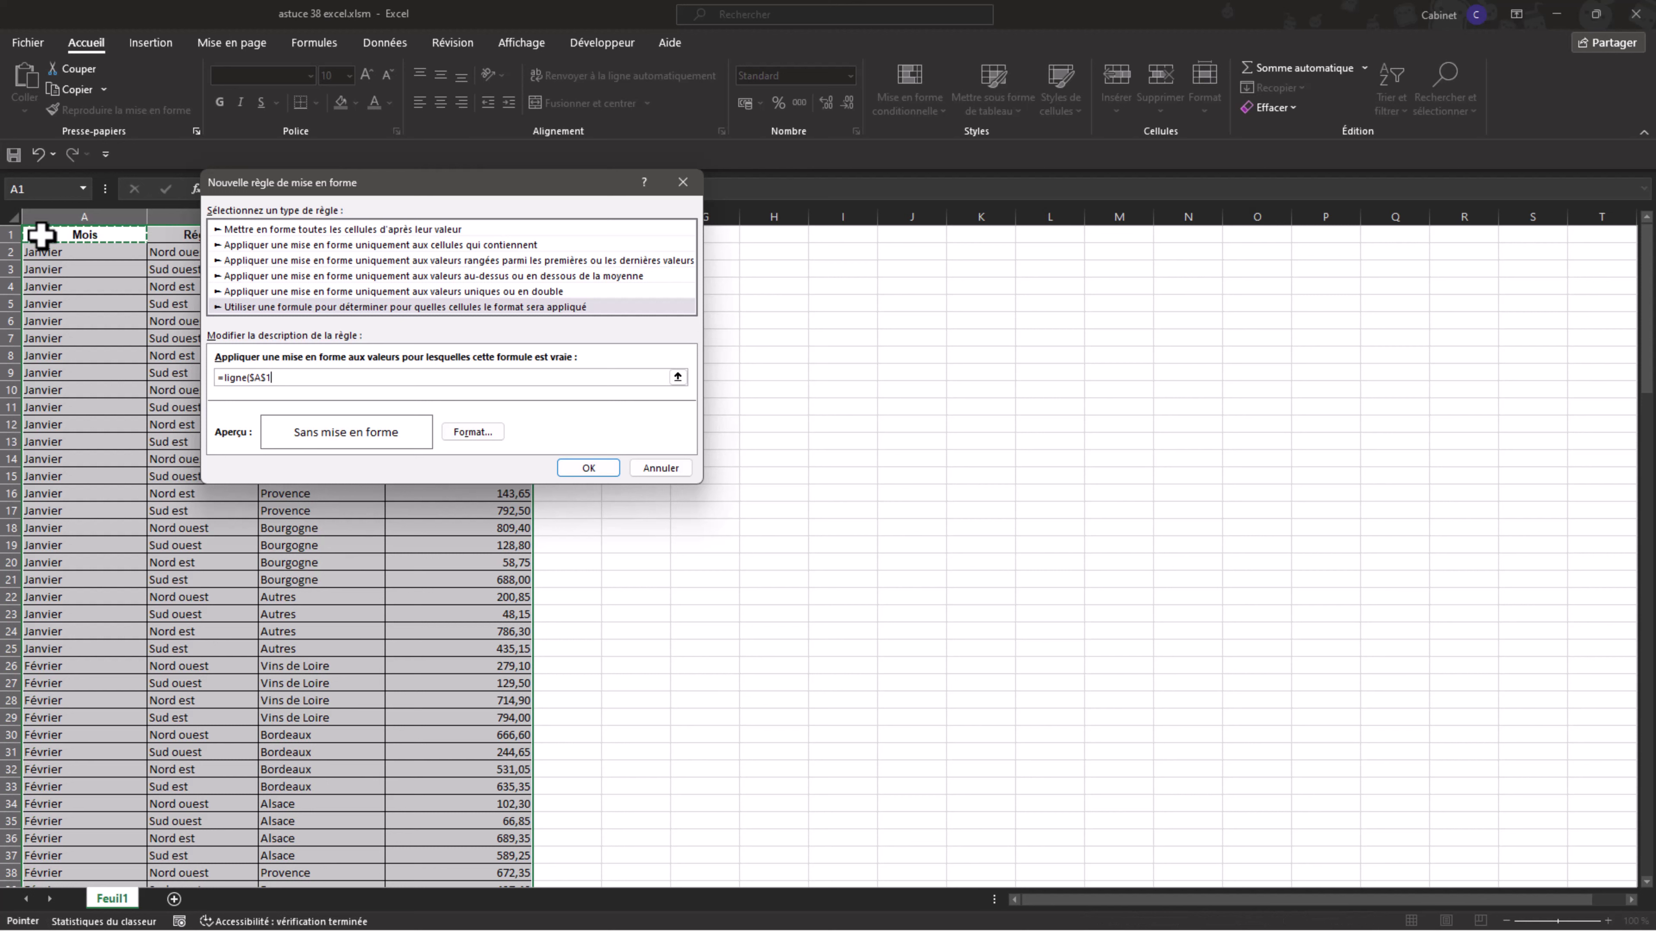
{"action": "key", "text": "F4"}
{"action": "key", "text": "F4"}
{"action": "type", "text": ")=cellule(\"ligne"}
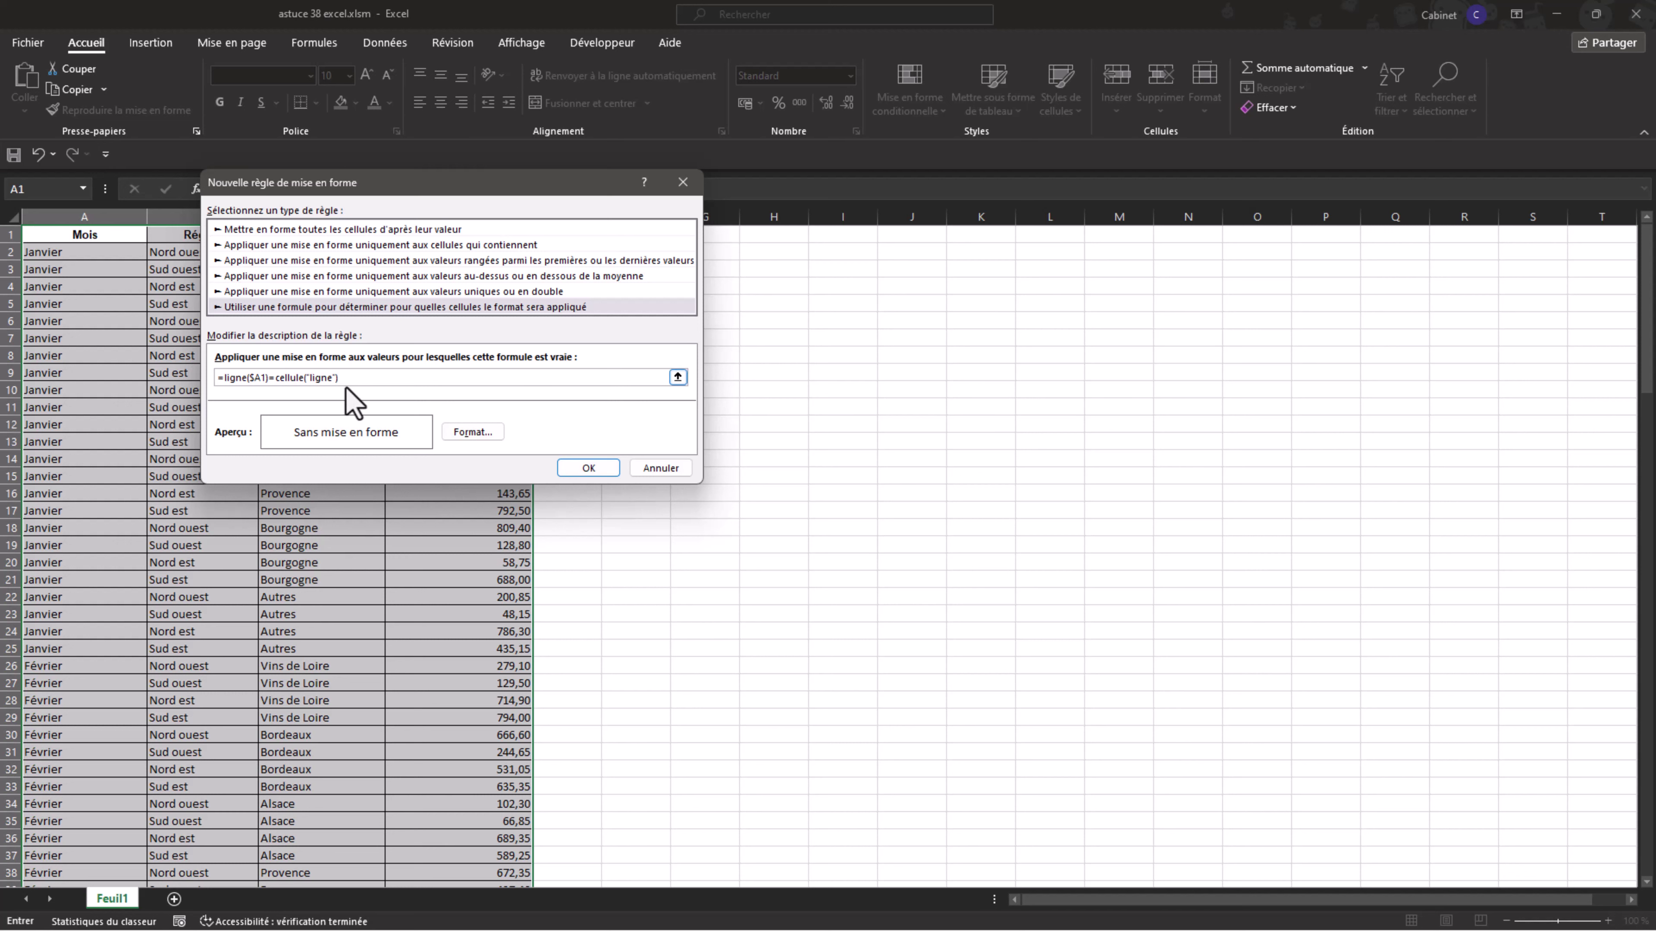
{"action": "left_click", "coordinate": [303, 378]}
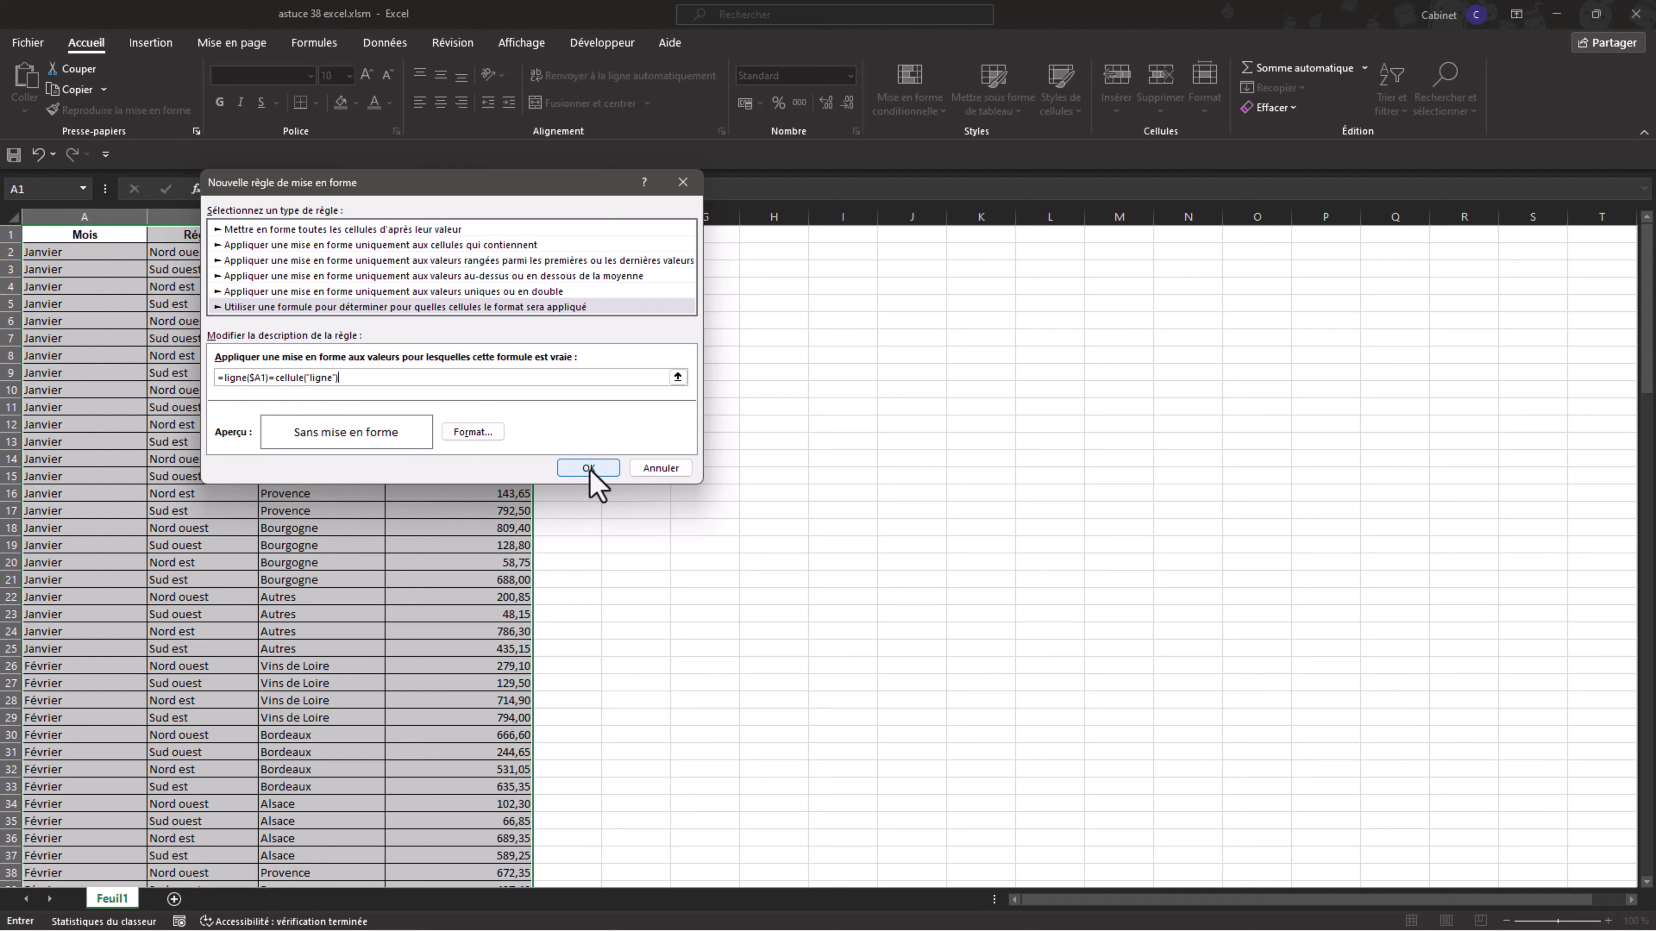
Step: Set the rule's format to a solid green background fill and apply the conditional formatting rule to the table
{"action": "left_click", "coordinate": [473, 433]}
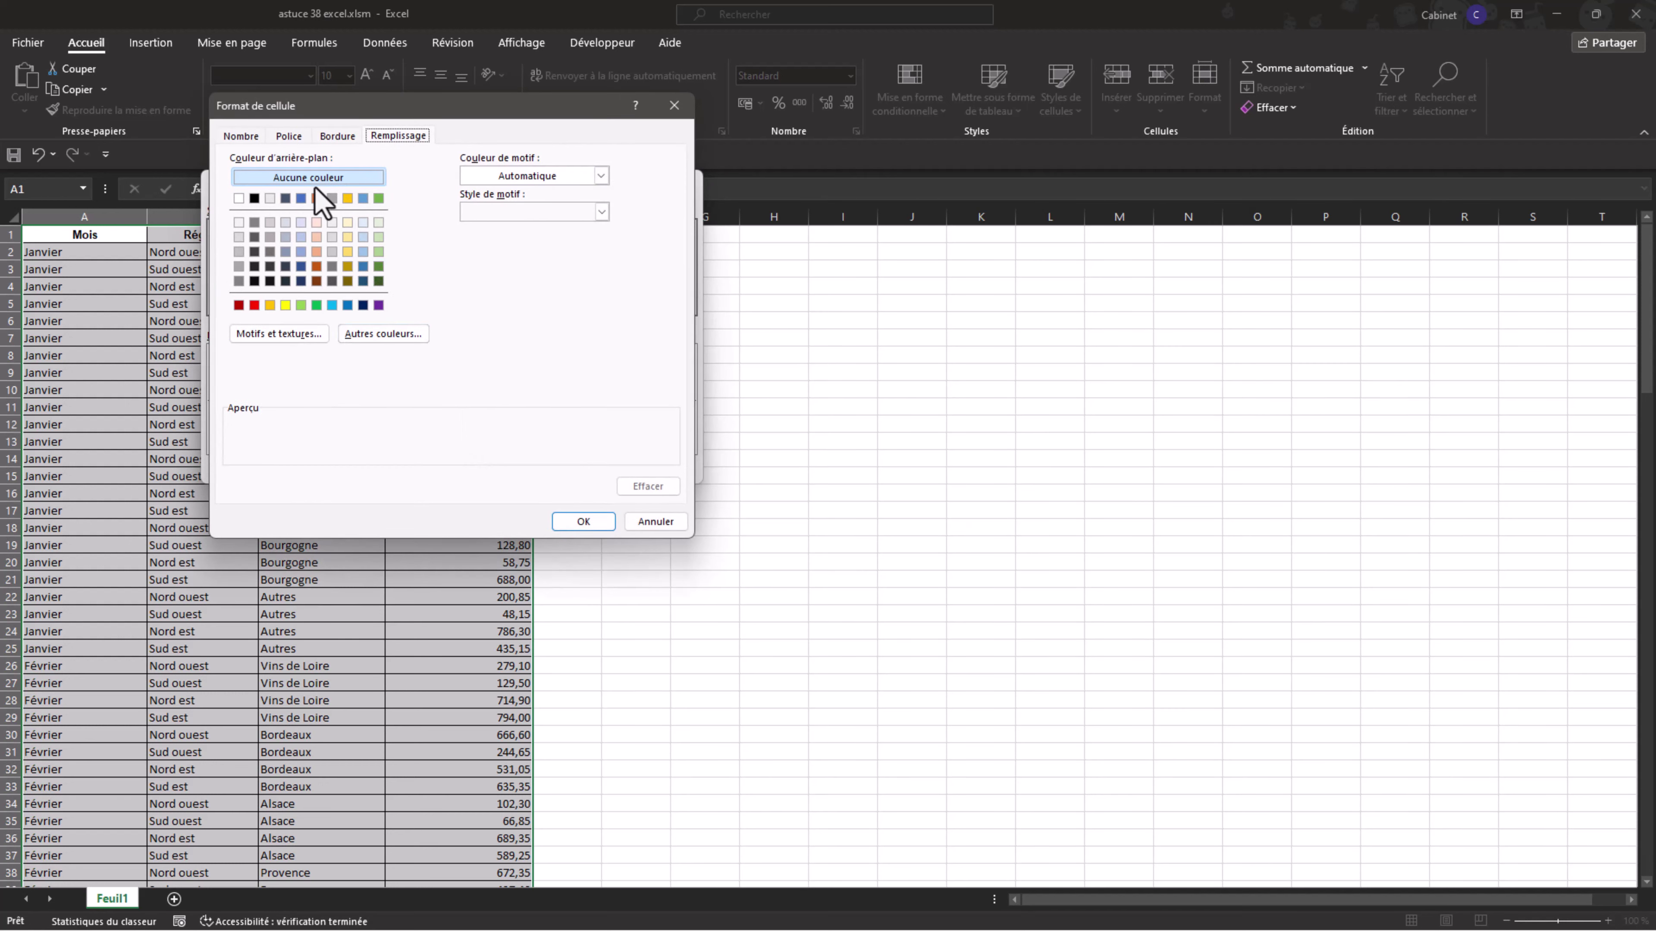
{"action": "left_click", "coordinate": [247, 137]}
{"action": "left_click", "coordinate": [301, 138]}
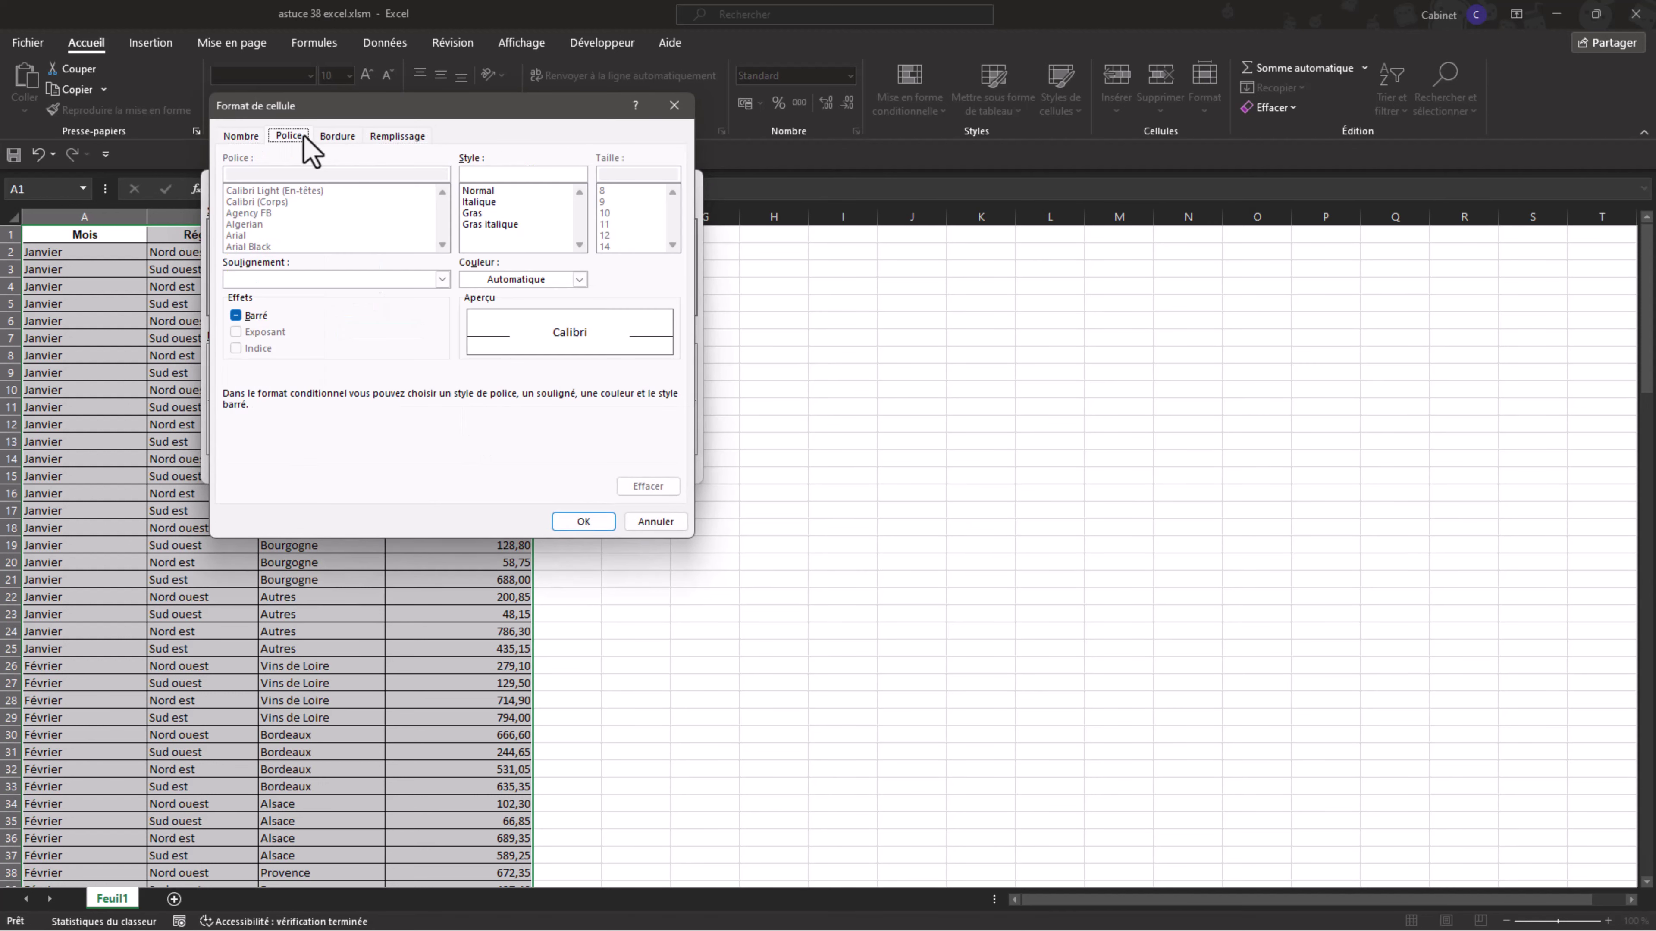
{"action": "left_click", "coordinate": [347, 137]}
{"action": "left_click", "coordinate": [398, 137]}
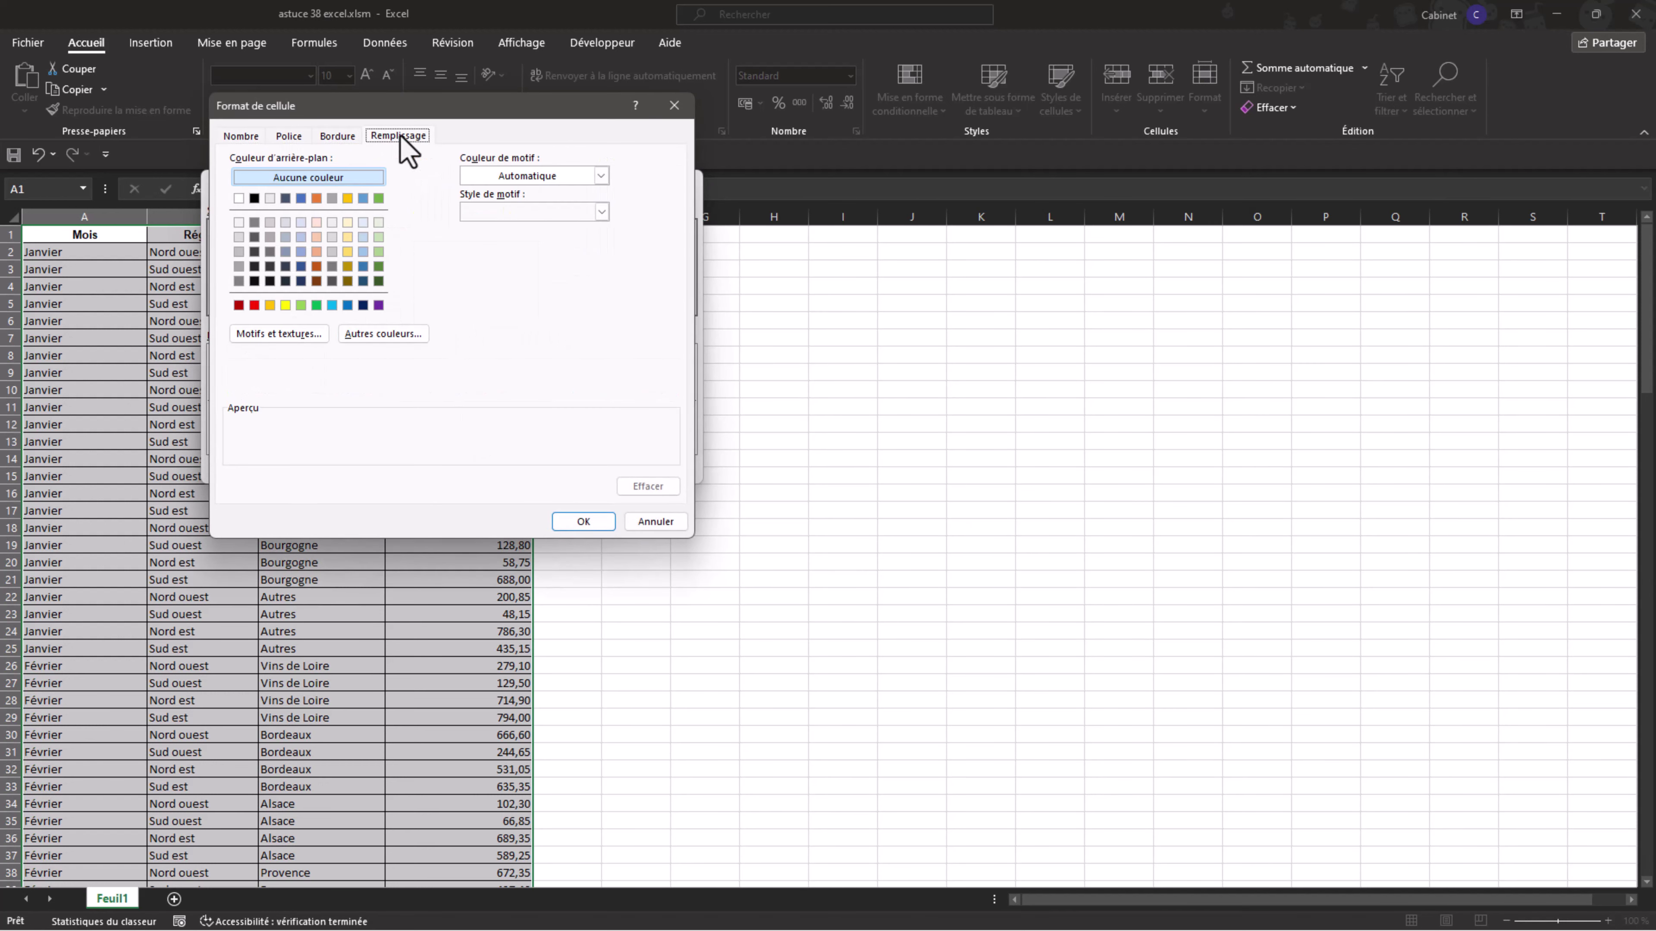
{"action": "left_click", "coordinate": [300, 306]}
{"action": "left_click", "coordinate": [285, 305]}
{"action": "left_click", "coordinate": [270, 305]}
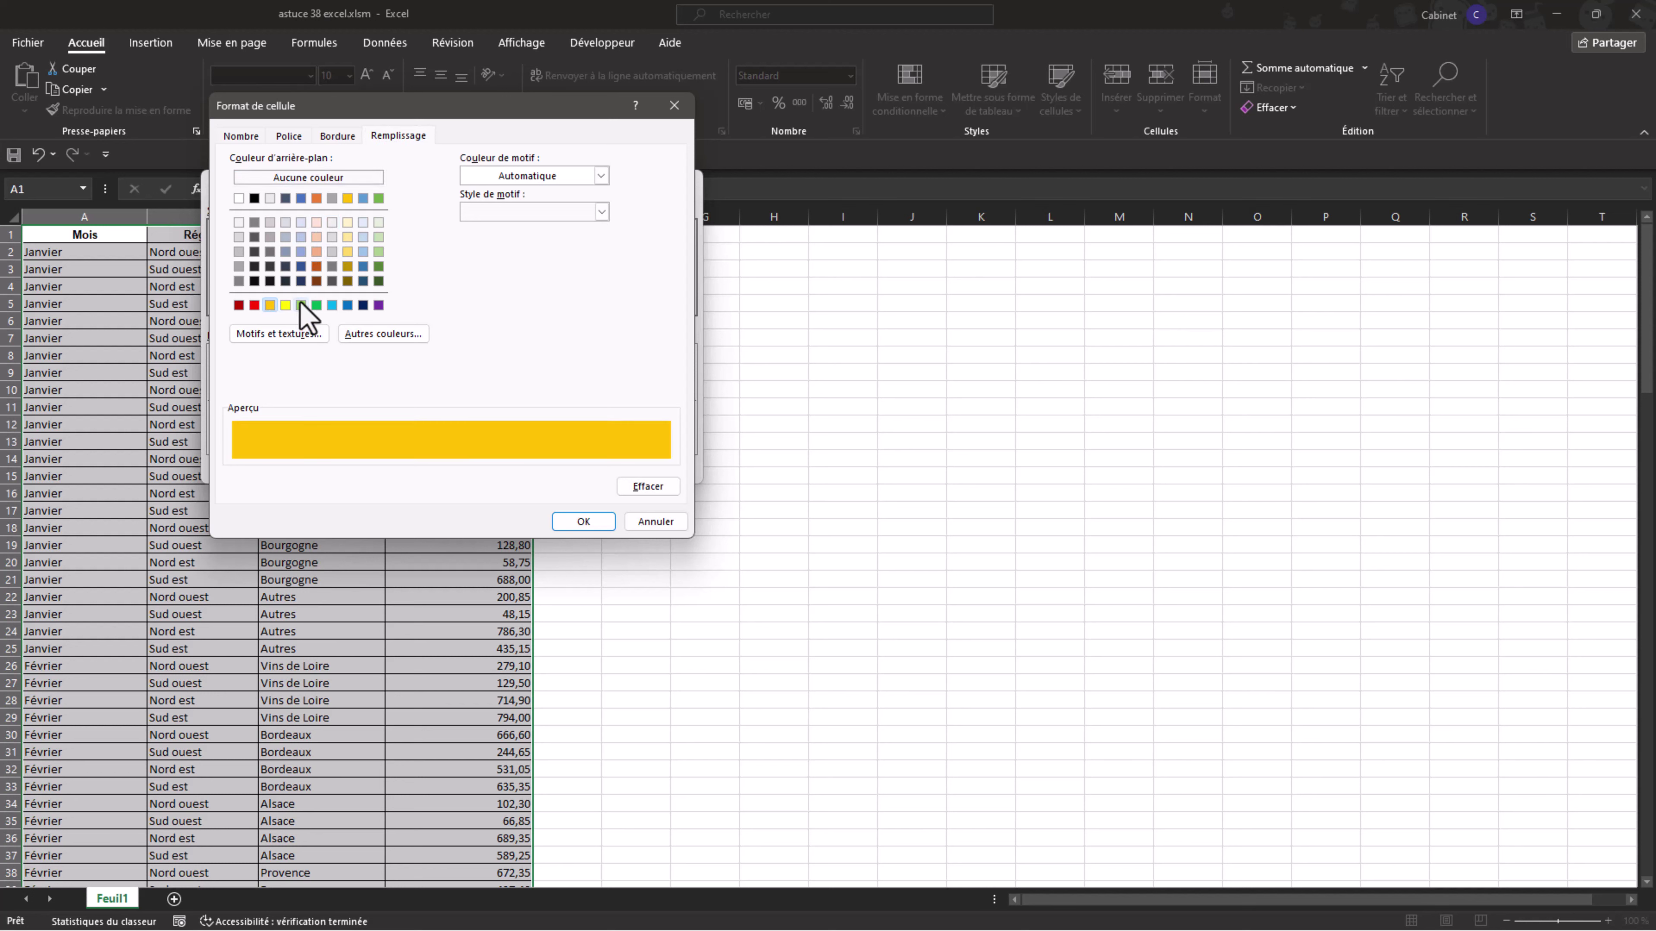
{"action": "left_click", "coordinate": [317, 305]}
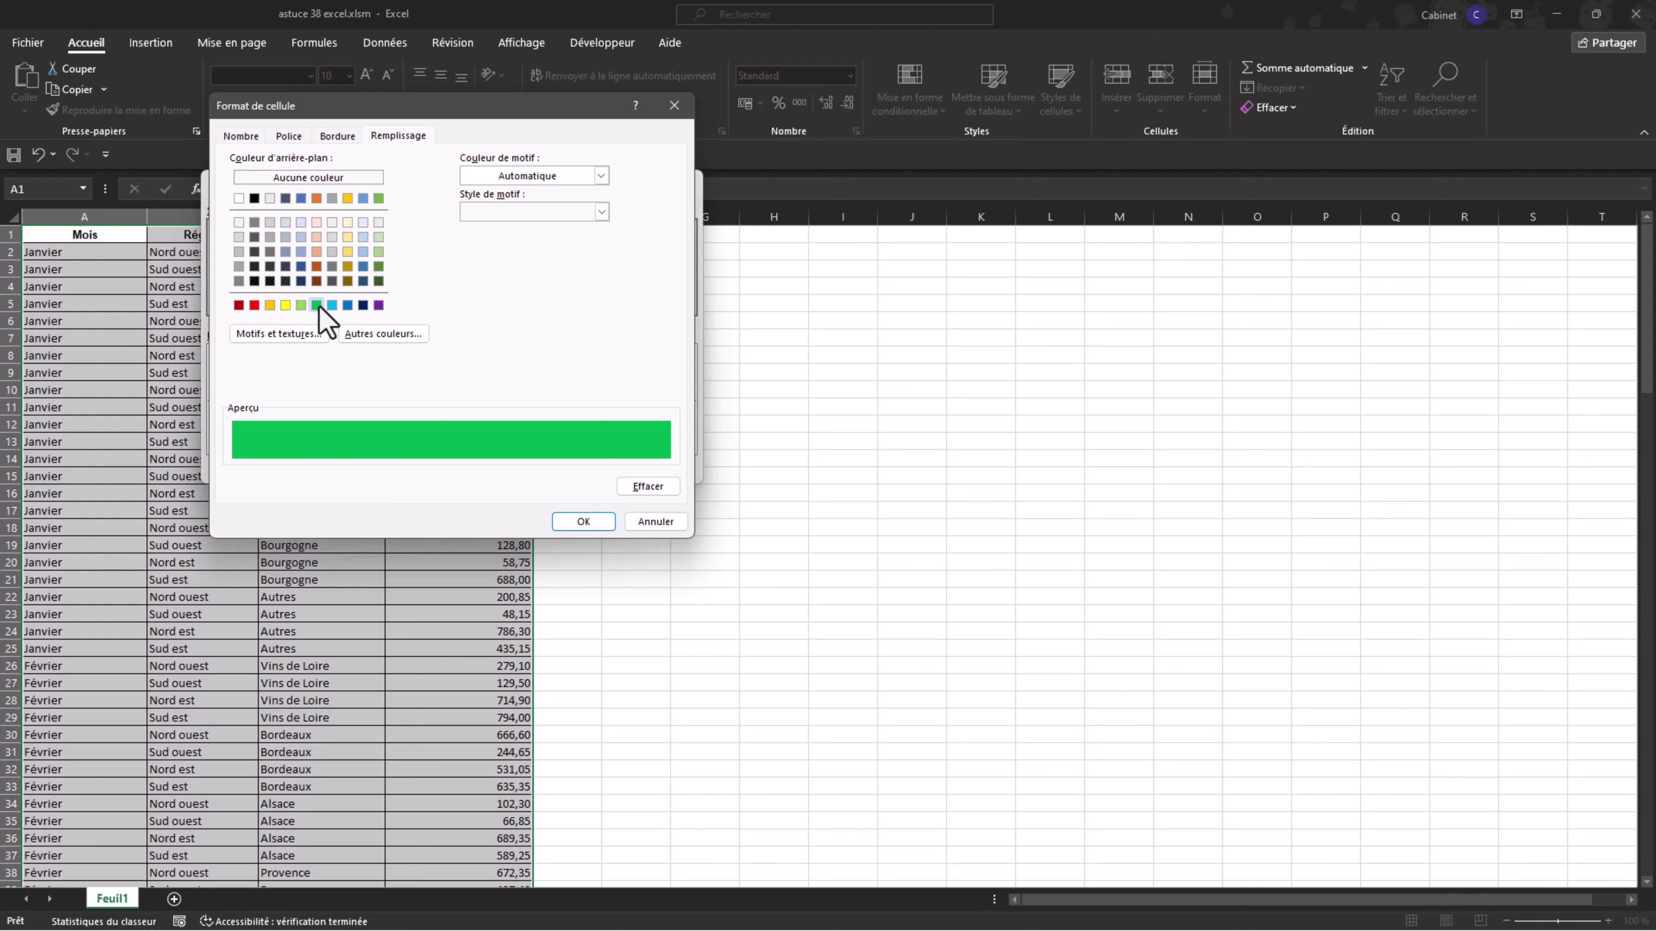
{"action": "left_click", "coordinate": [572, 522]}
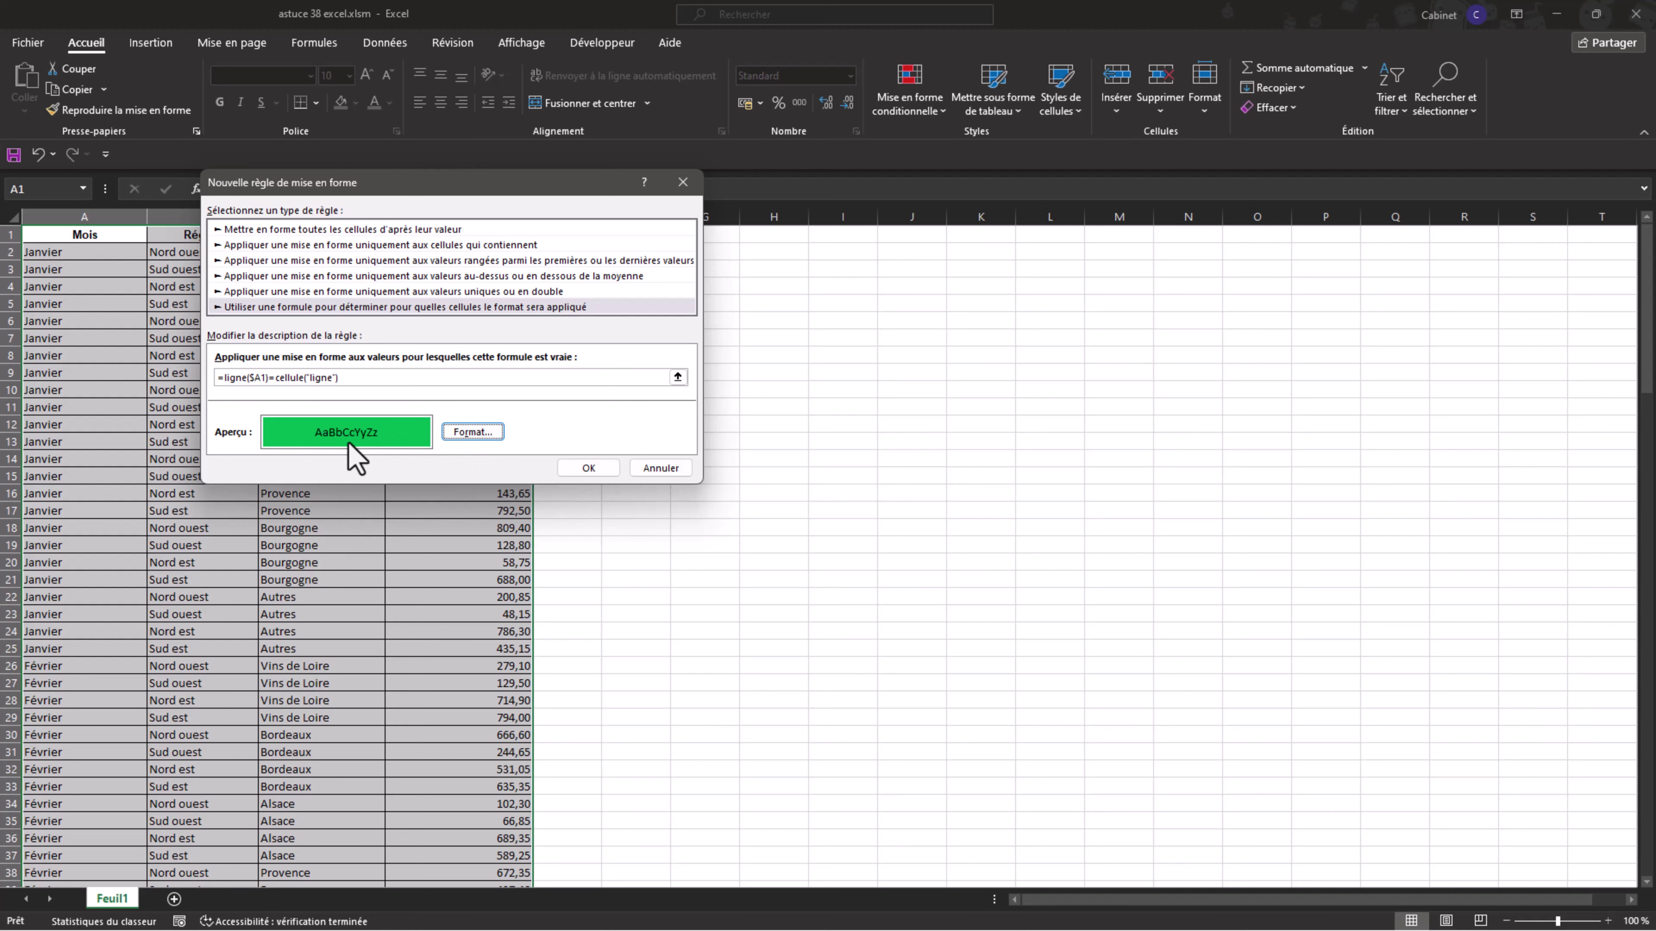
{"action": "left_click", "coordinate": [589, 467]}
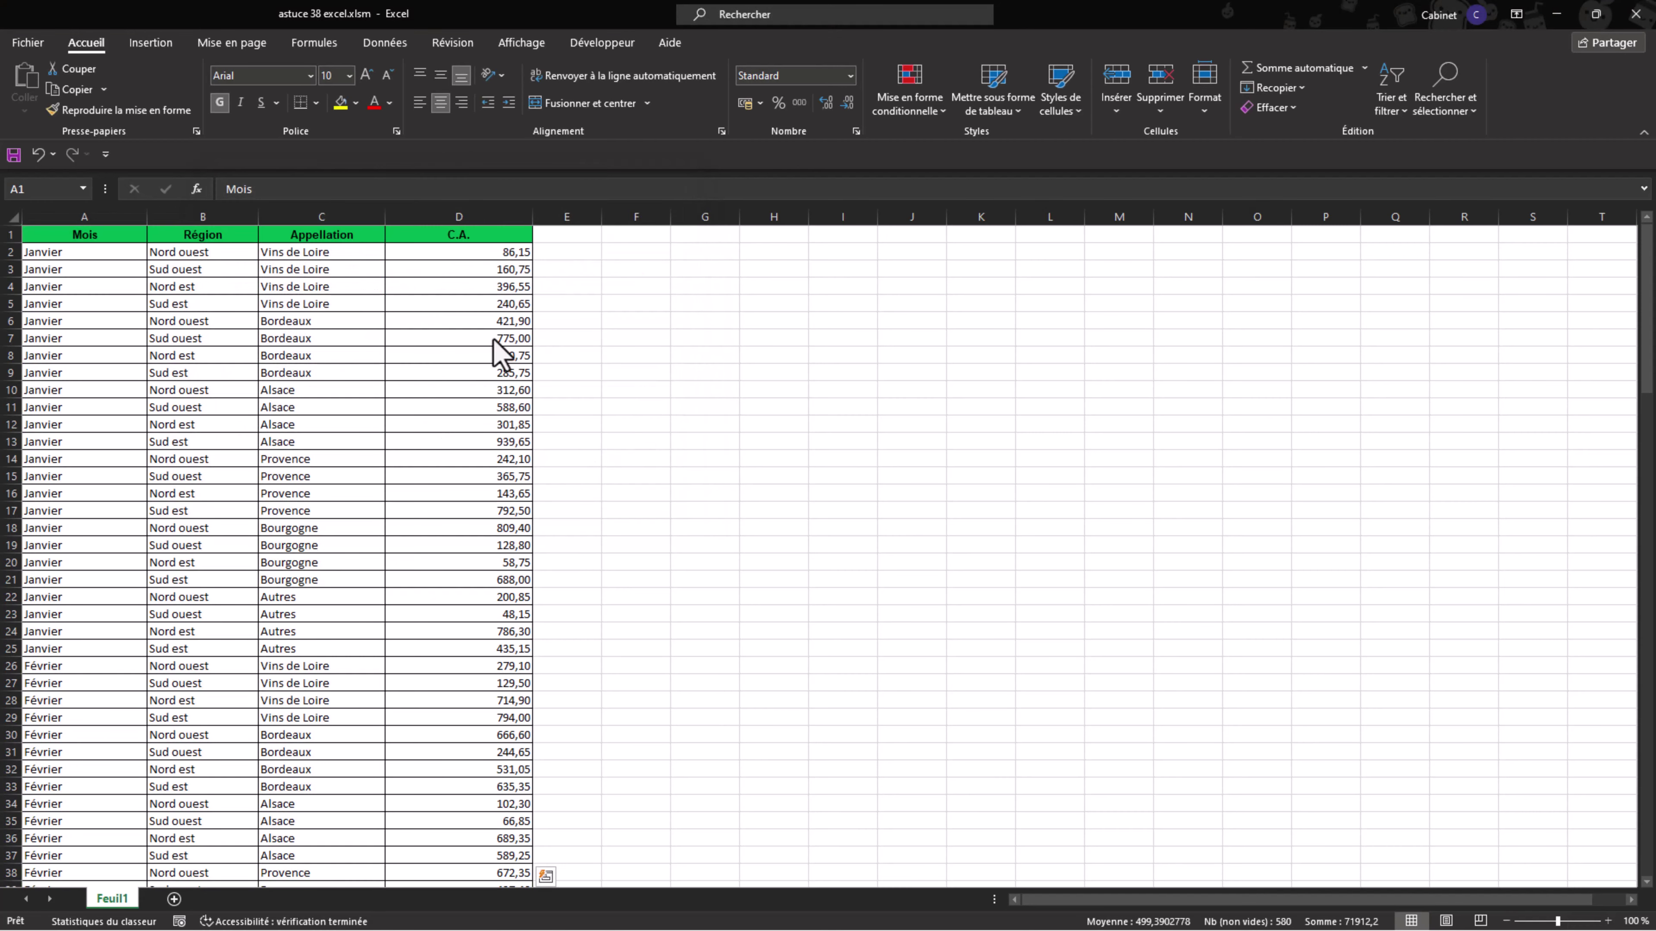
Step: Test the row highlighting by selecting various cells in the Mois column, between rows 3 and 25, ending on A12
{"action": "left_click", "coordinate": [93, 269]}
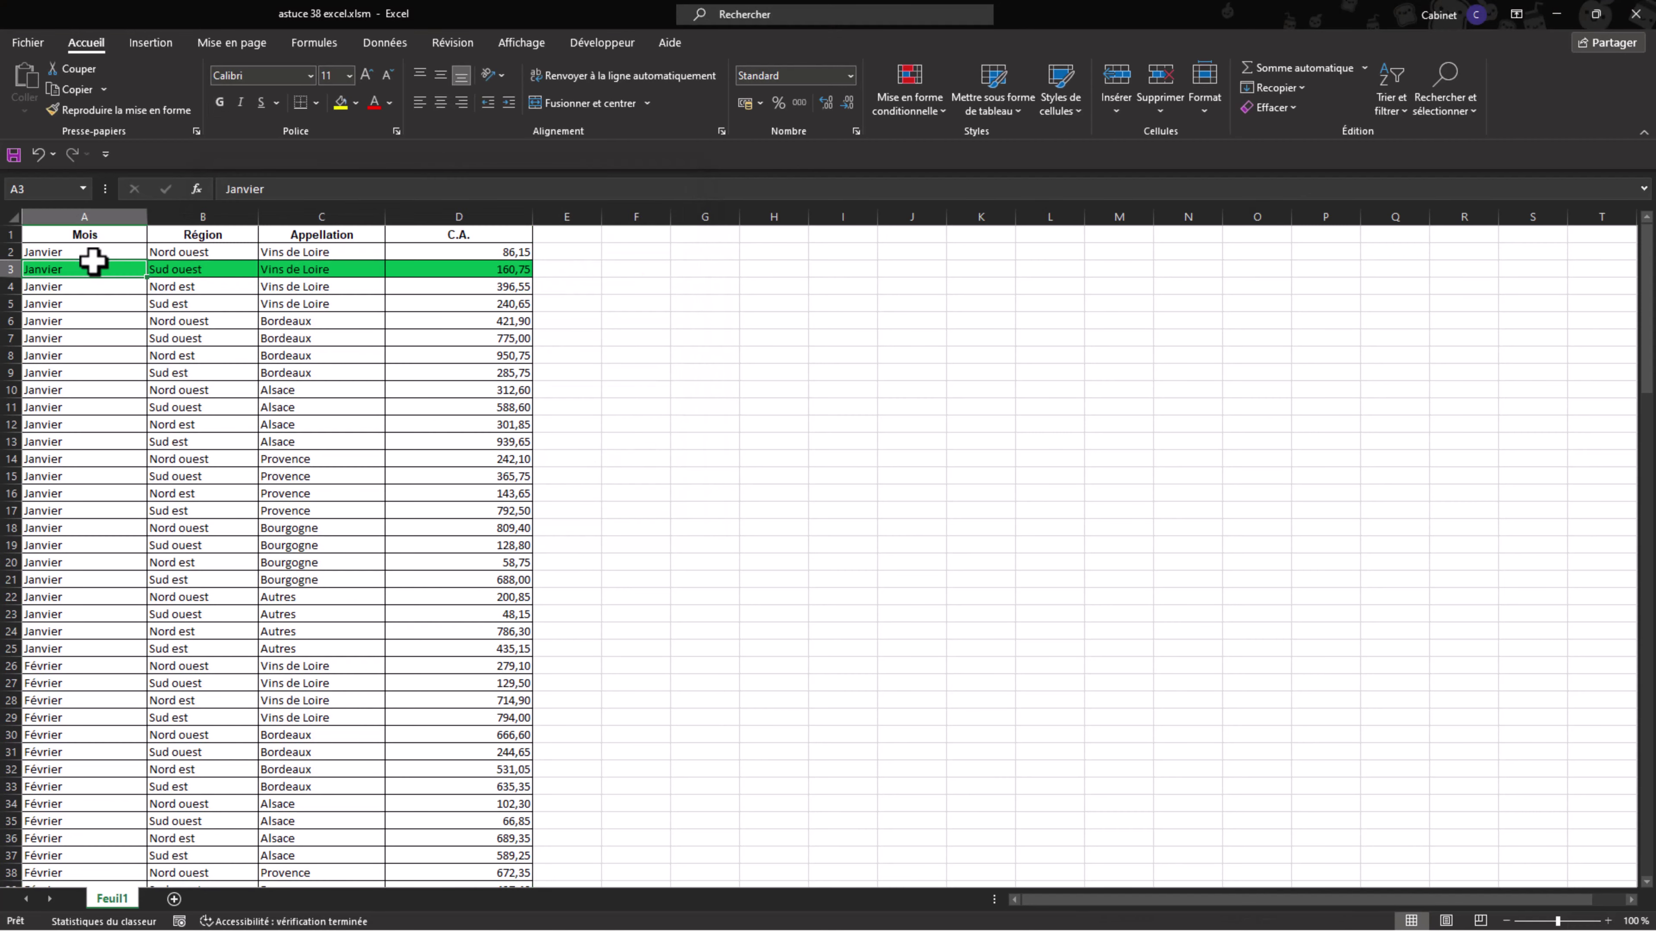
{"action": "left_click", "coordinate": [83, 287]}
{"action": "left_click", "coordinate": [83, 304]}
{"action": "left_click", "coordinate": [79, 356]}
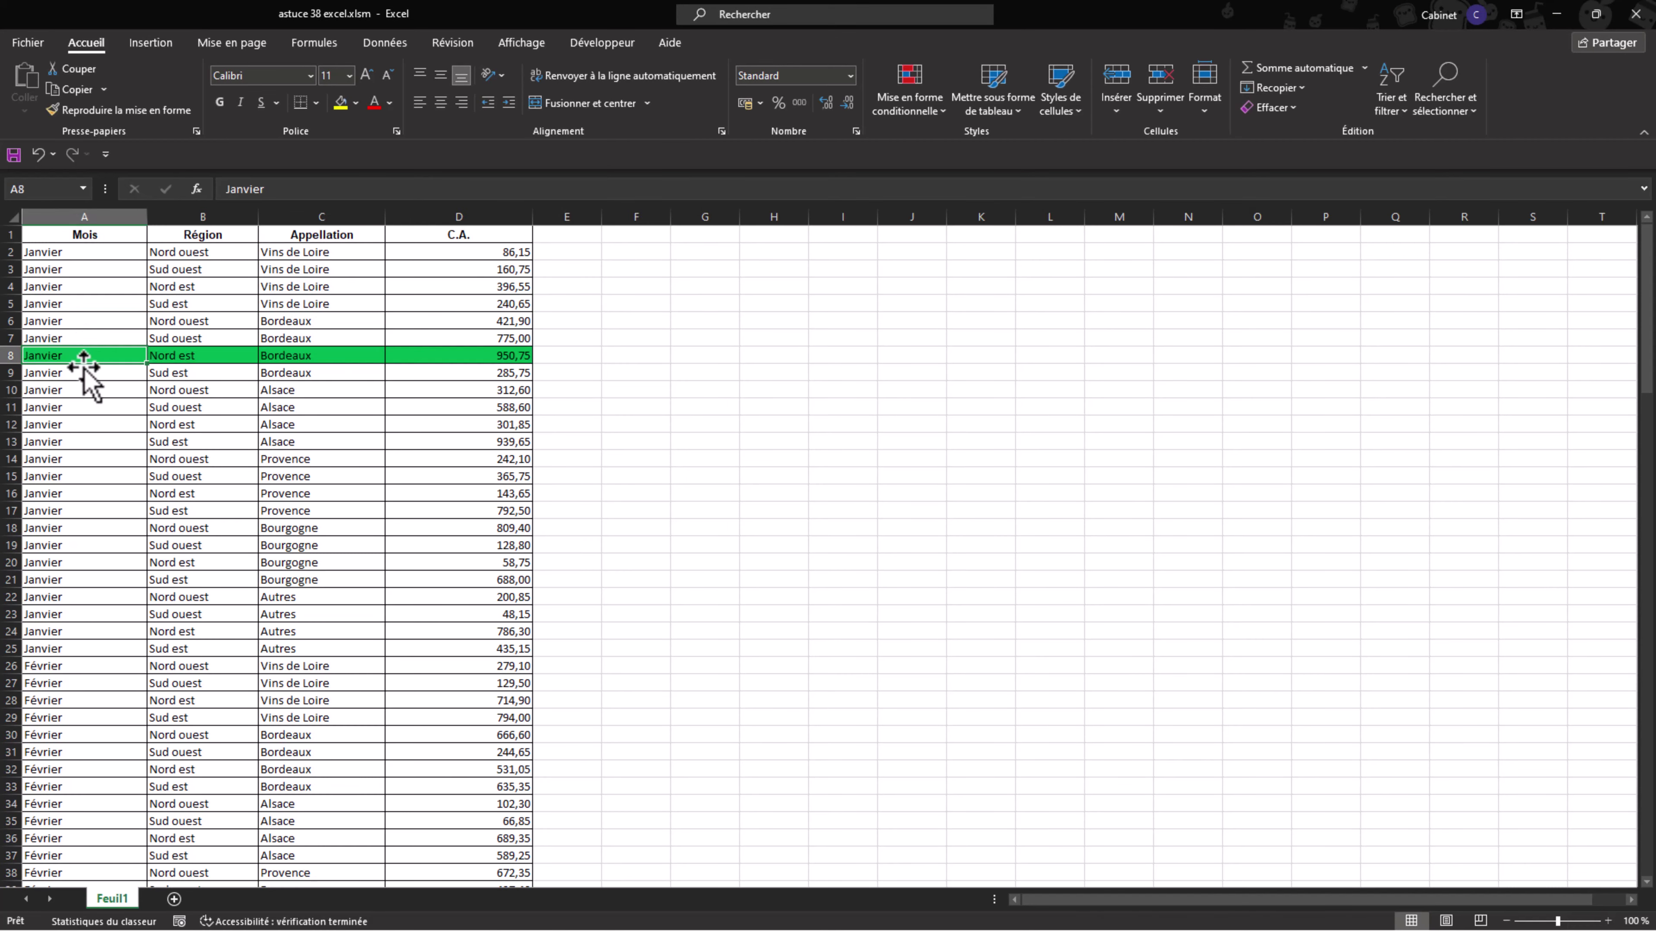
{"action": "left_click", "coordinate": [72, 390]}
{"action": "left_click", "coordinate": [62, 425]}
{"action": "left_click", "coordinate": [56, 476]}
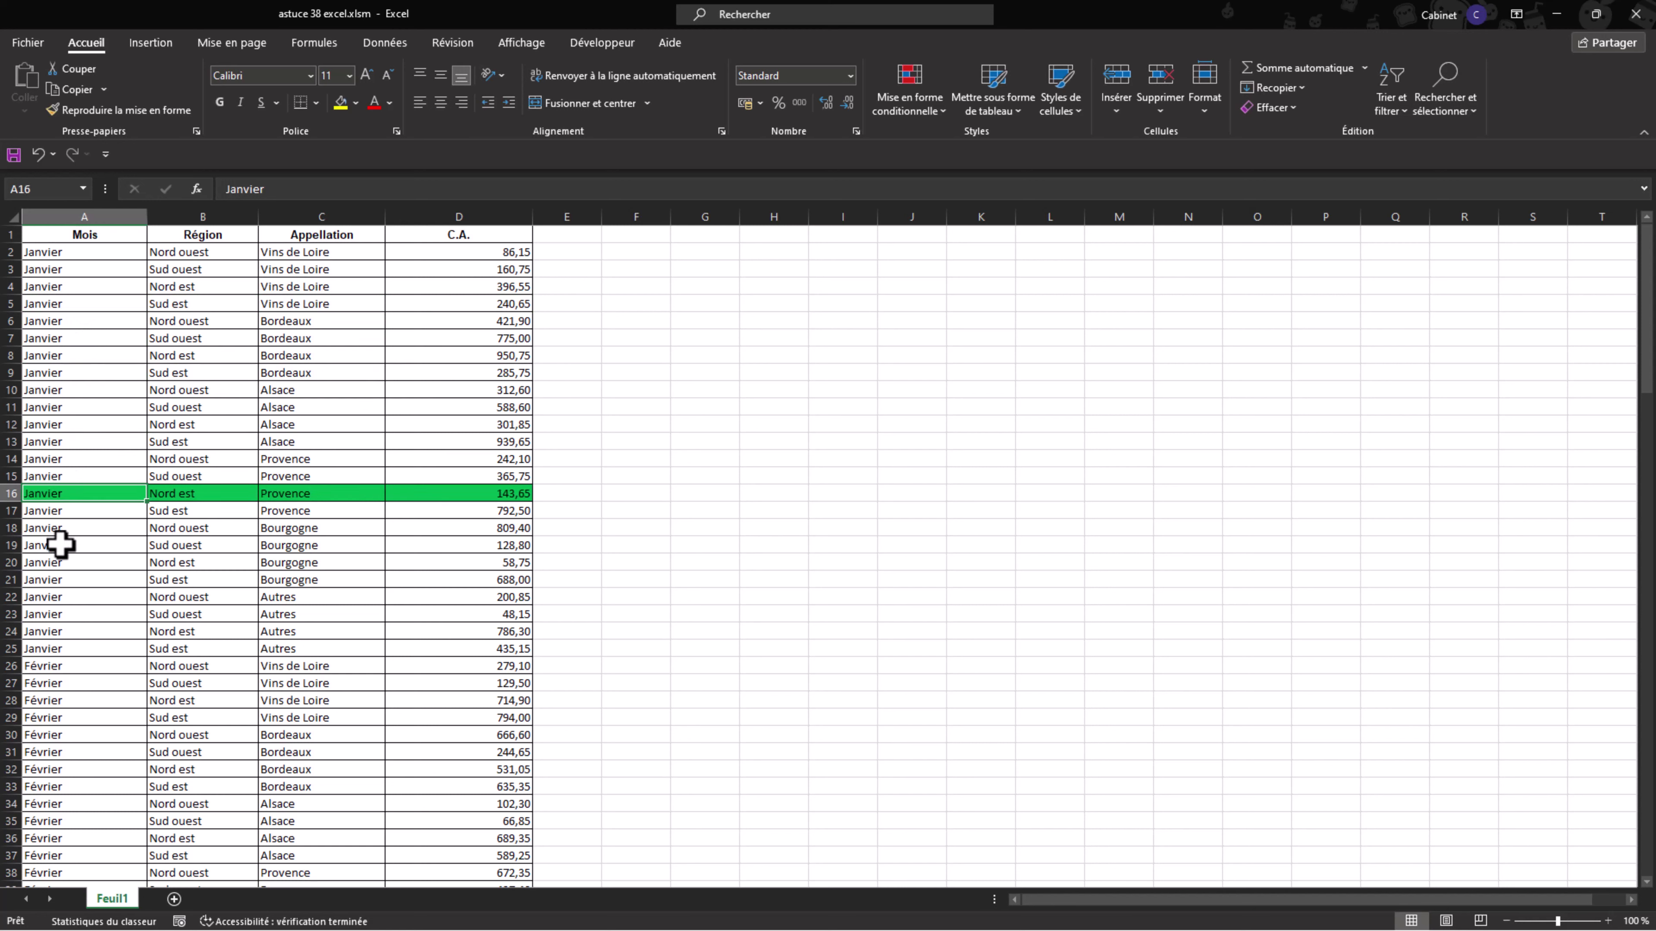
{"action": "left_click", "coordinate": [60, 545]}
{"action": "left_click", "coordinate": [70, 442]}
{"action": "left_click", "coordinate": [74, 541]}
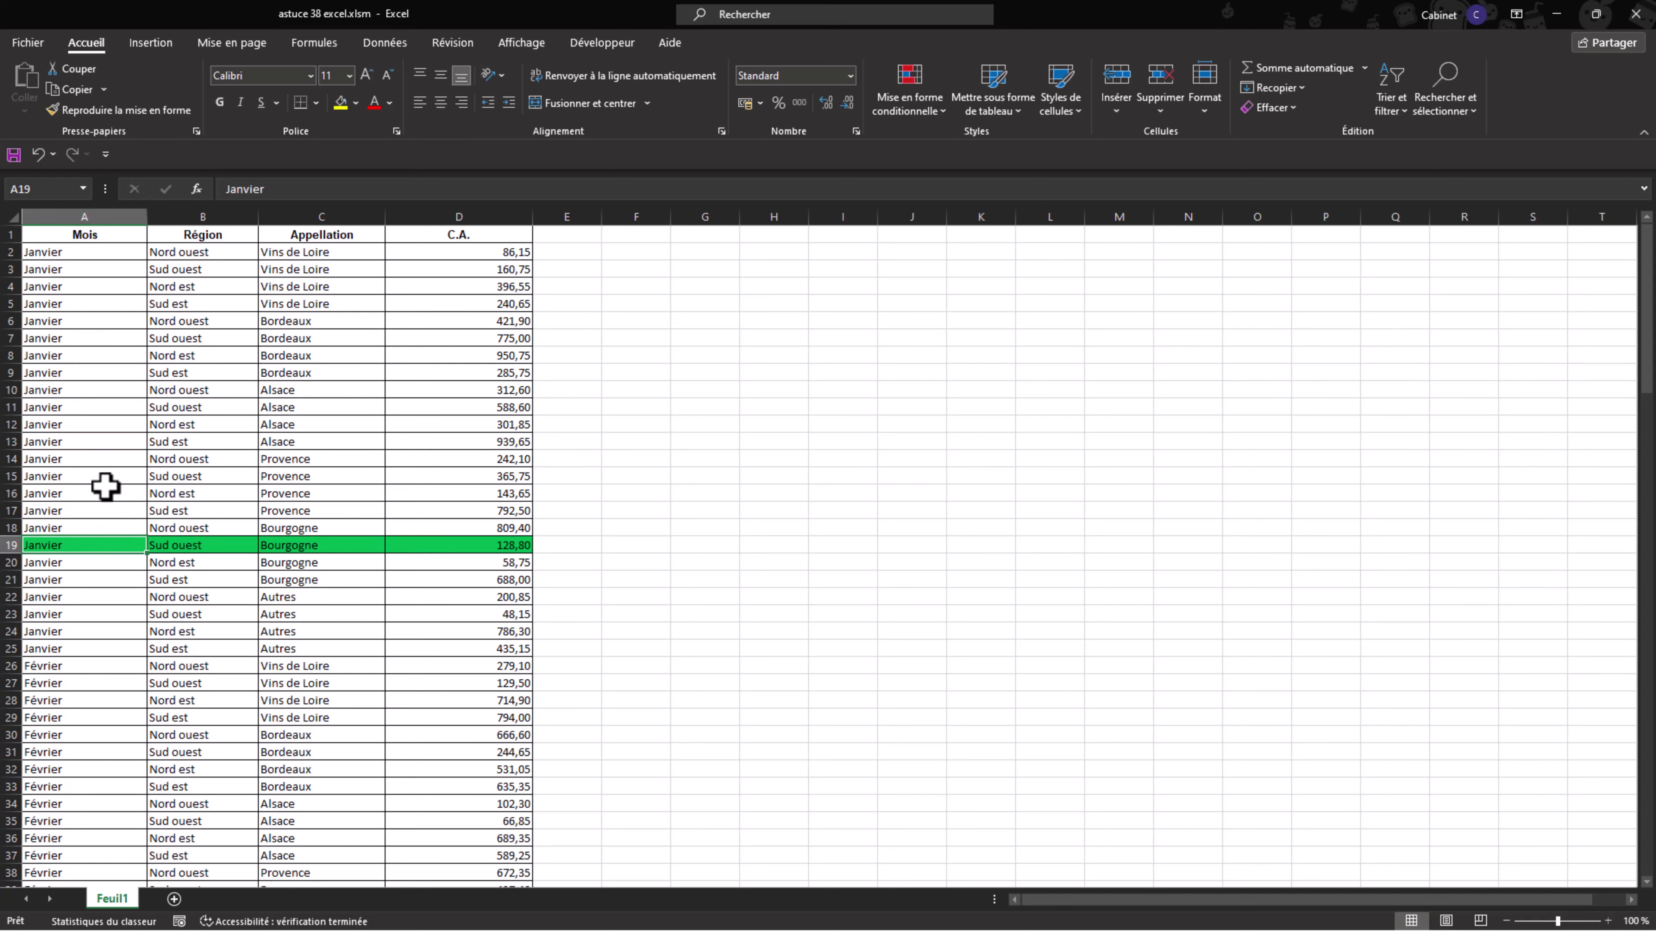
{"action": "left_click", "coordinate": [45, 649]}
{"action": "left_click", "coordinate": [44, 562]}
{"action": "left_click", "coordinate": [63, 473]}
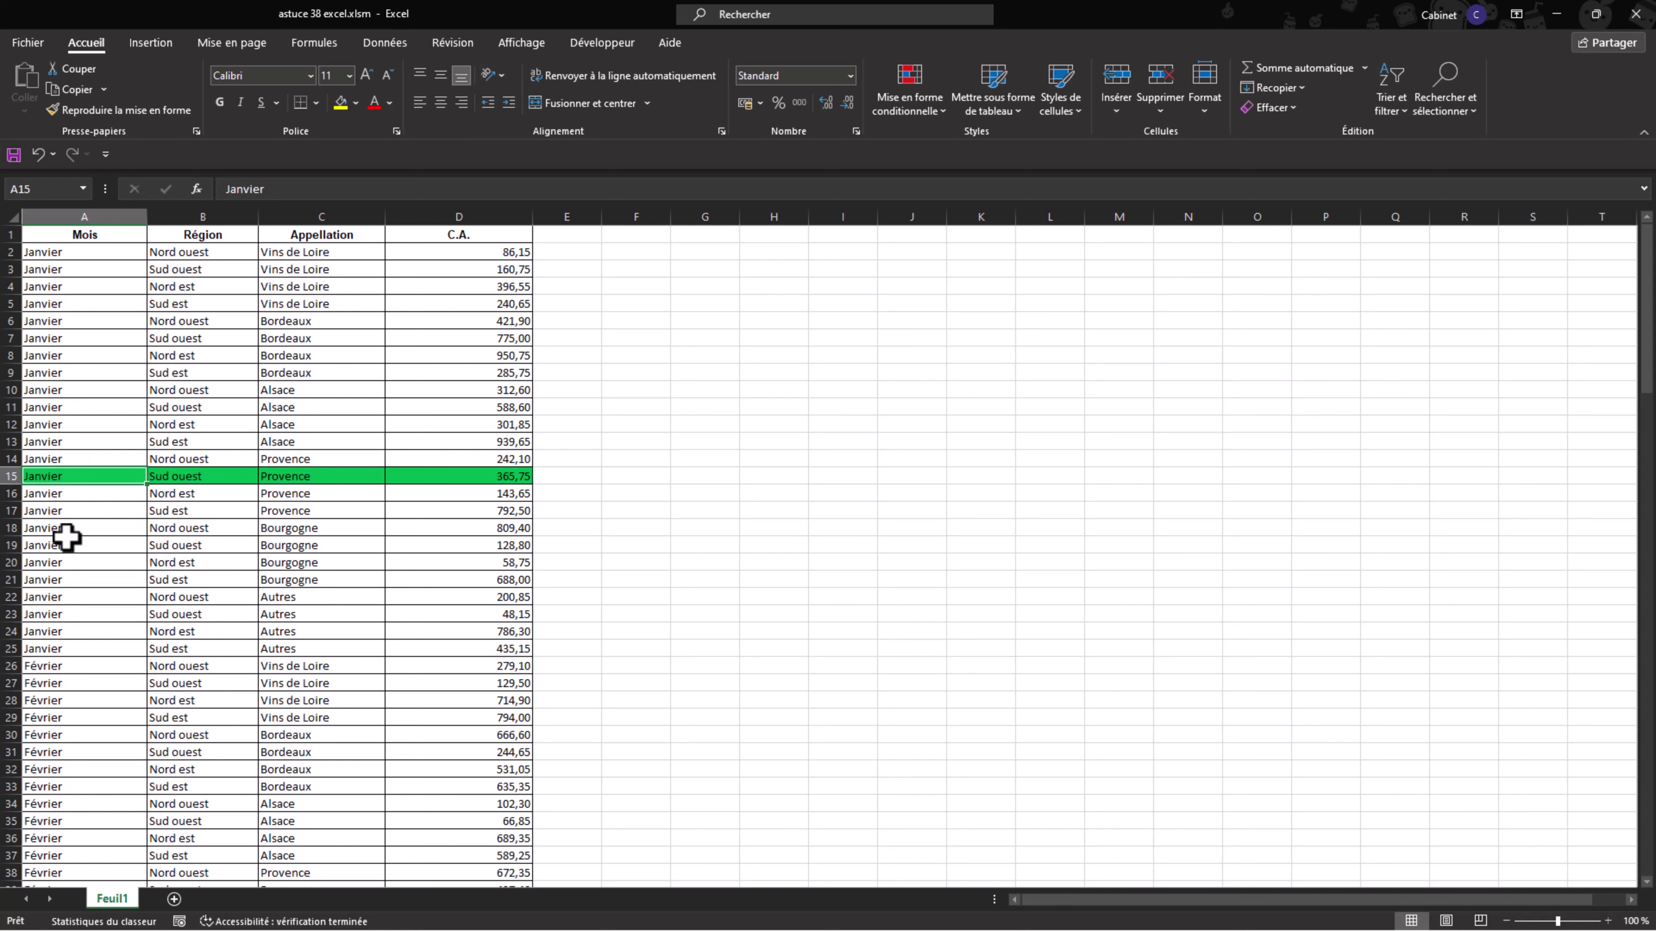
{"action": "left_click", "coordinate": [68, 424]}
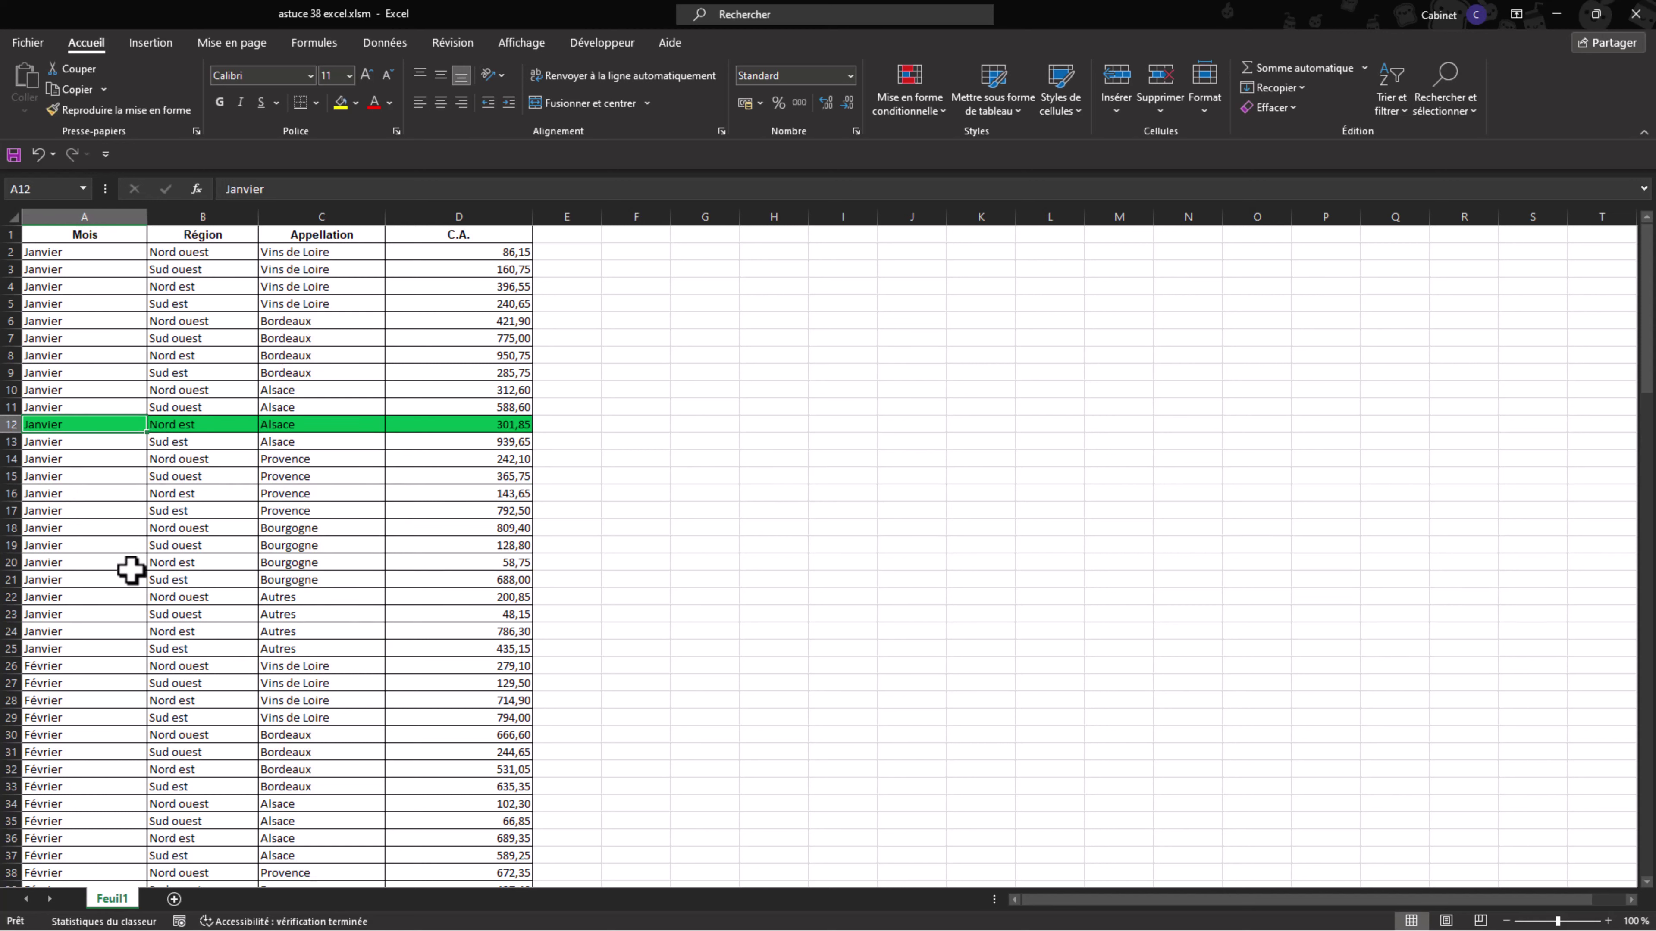